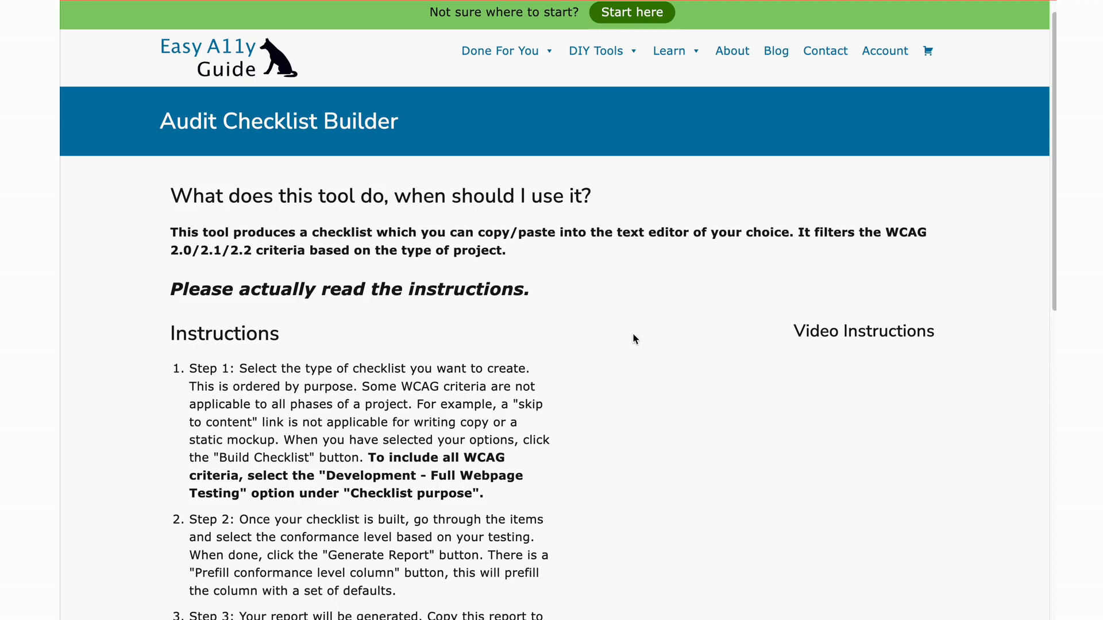
Step: Build a checklist for Development - Full Webpage Testing with the criteria set to WCAG 2.0 Level AA
mouse_move(526, 51)
scroll(385, 270, down, 10)
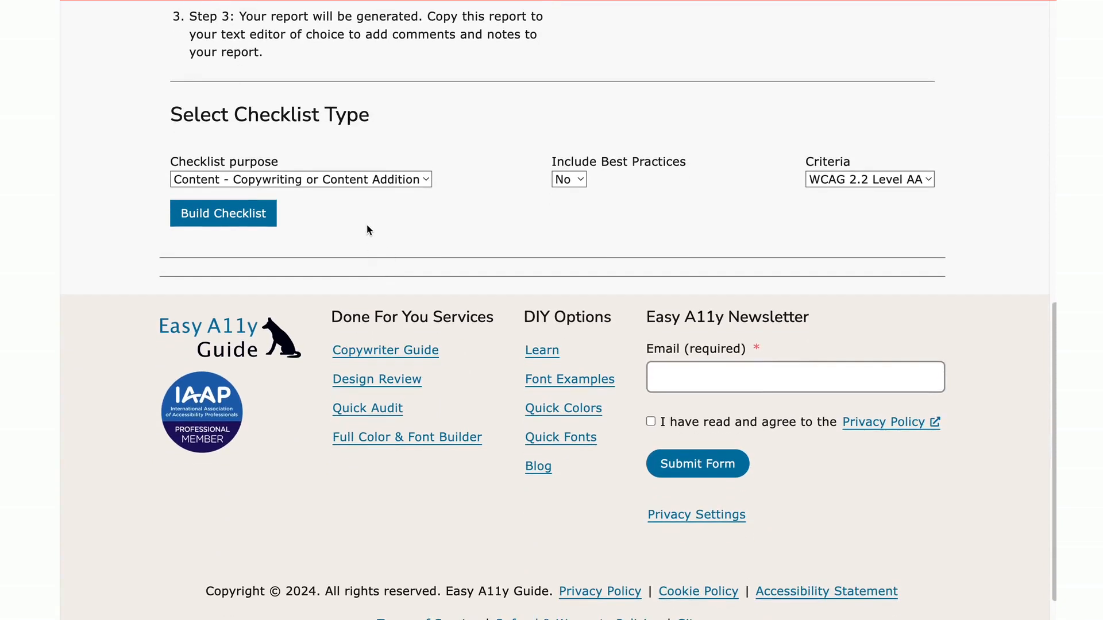
click(412, 181)
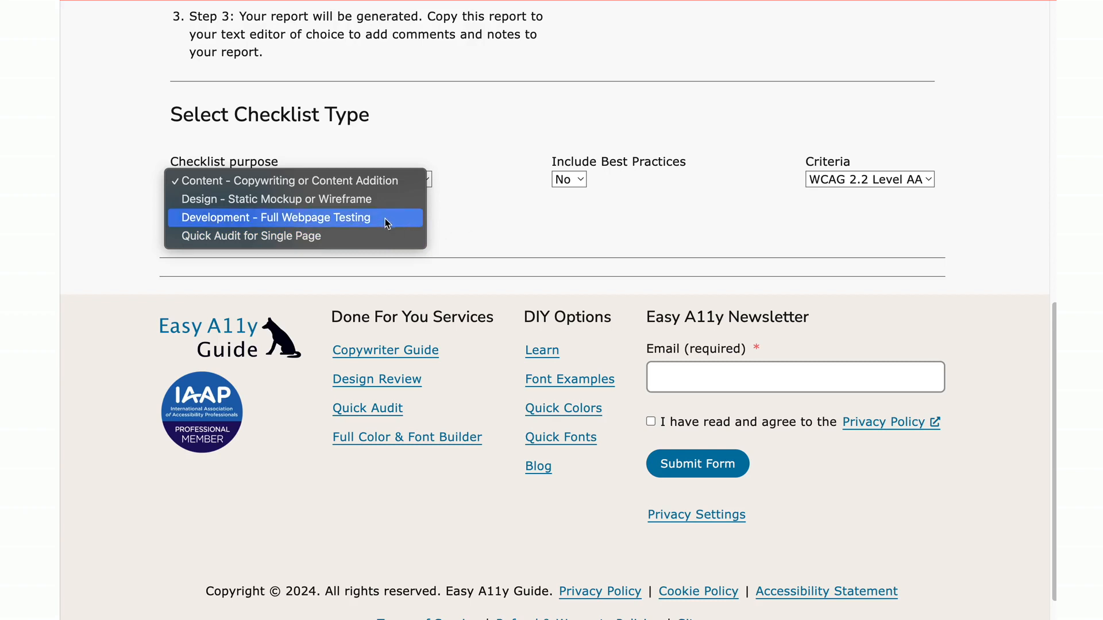
click(385, 218)
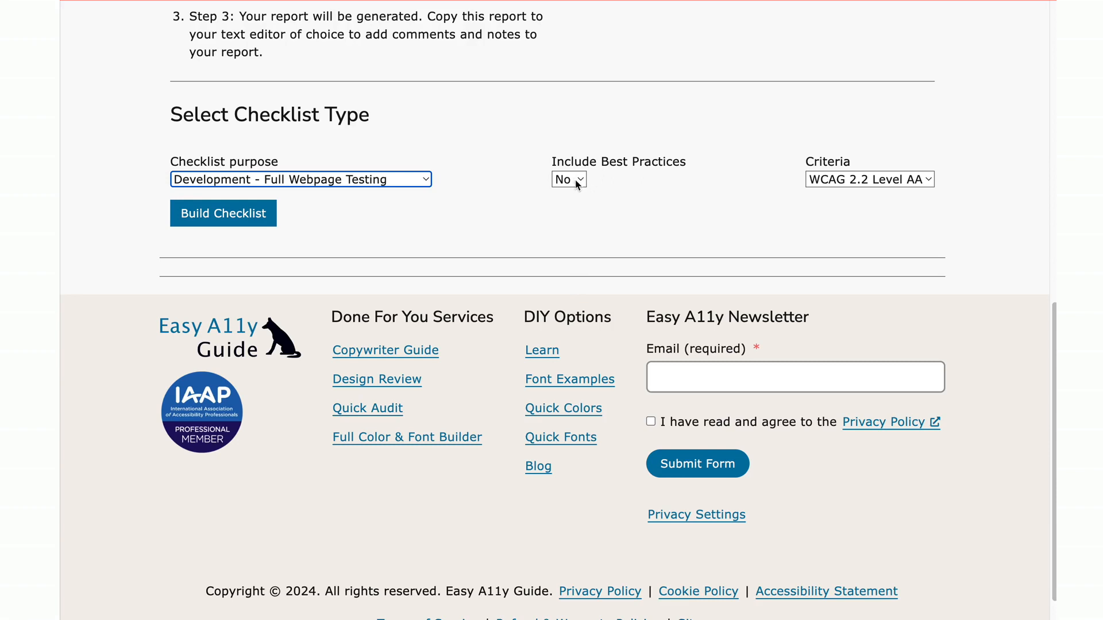
click(869, 185)
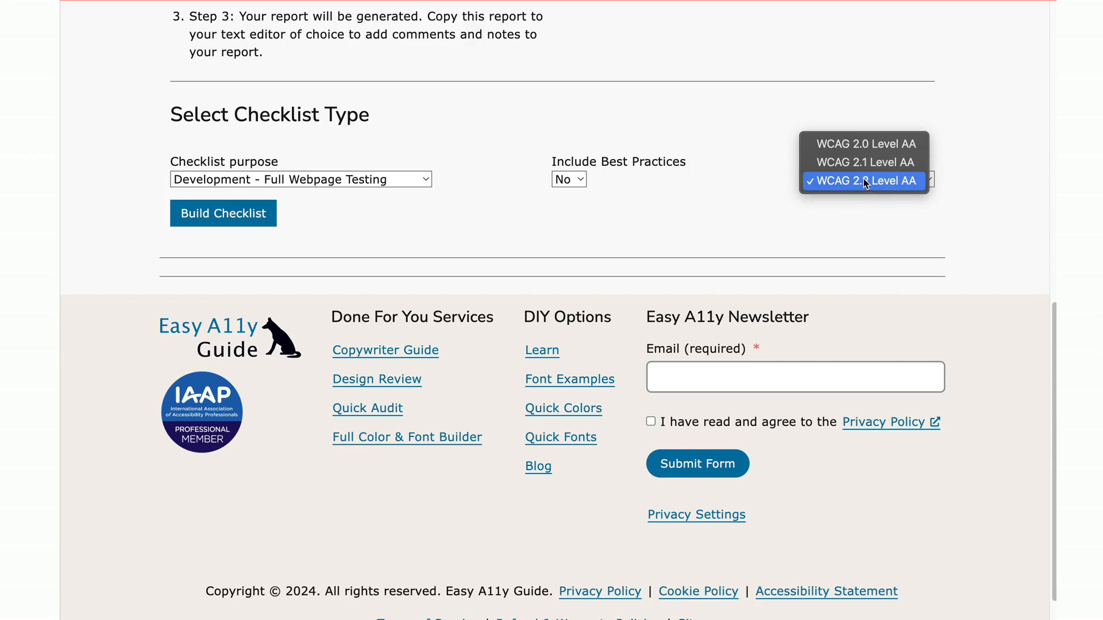
click(864, 146)
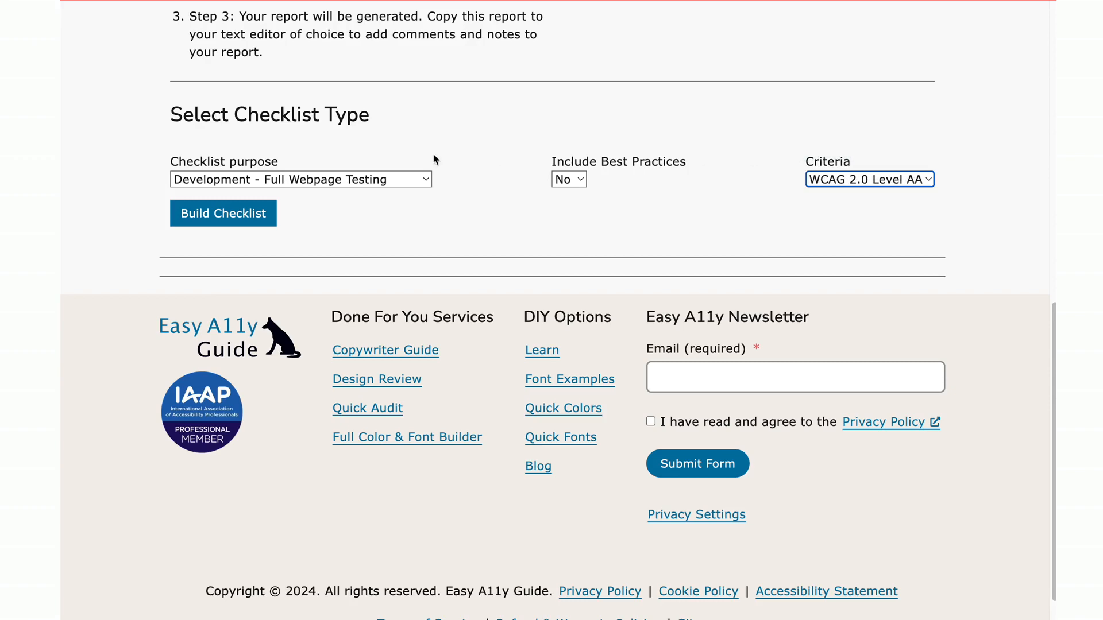
click(243, 221)
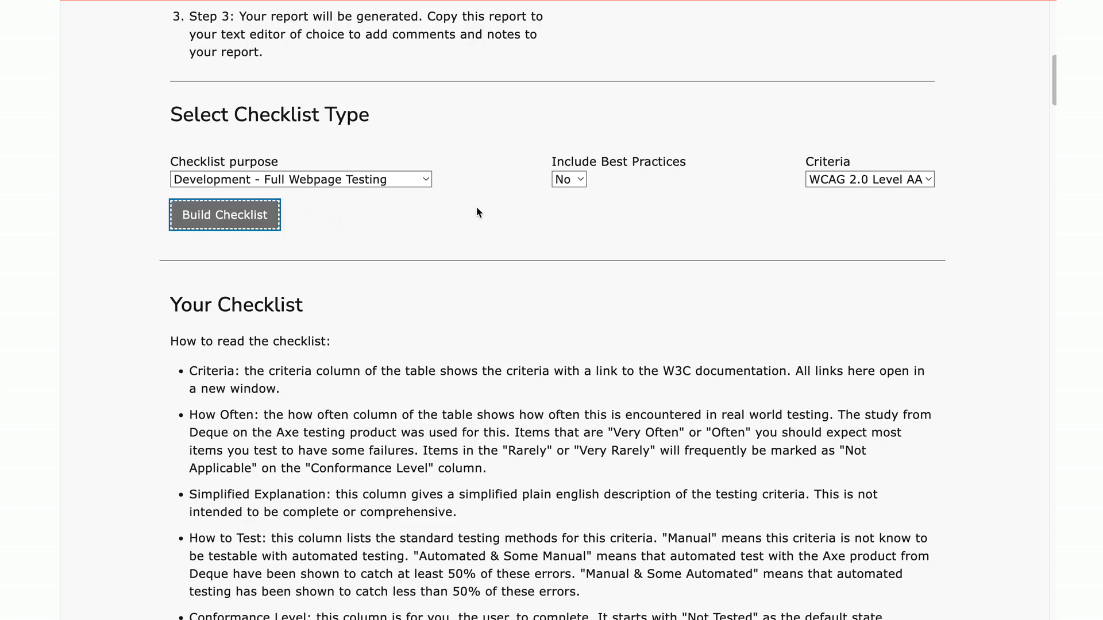
Step: Prefill the checklist's conformance levels with the defaults and look through the issue source options for criterion 1.1.1
scroll(477, 212, down, 5)
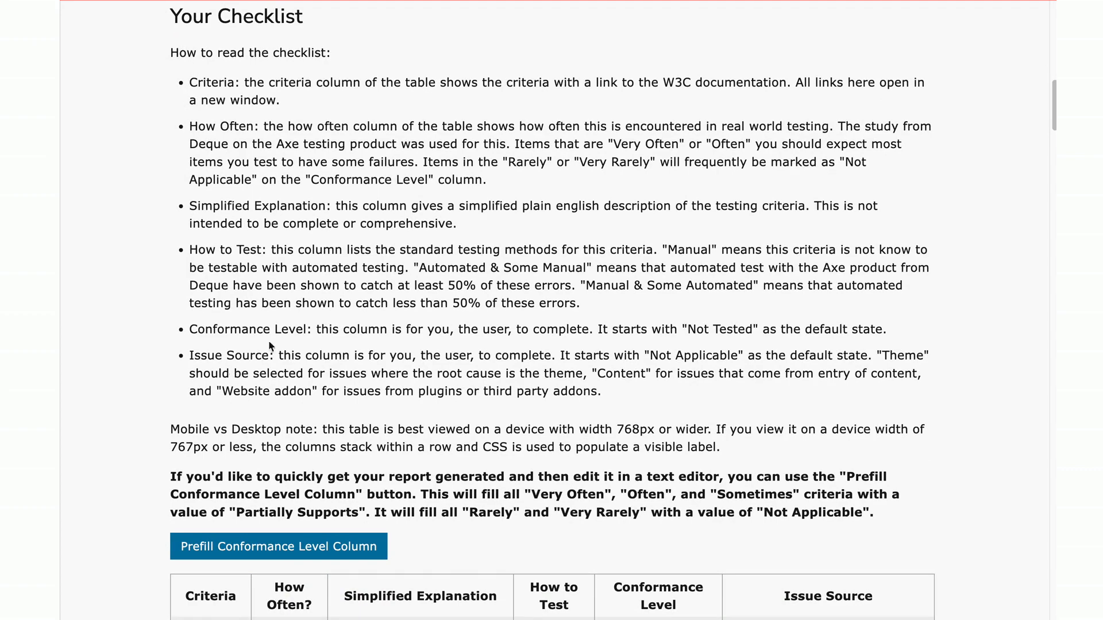
scroll(575, 230, down, 5)
scroll(608, 160, down, 3)
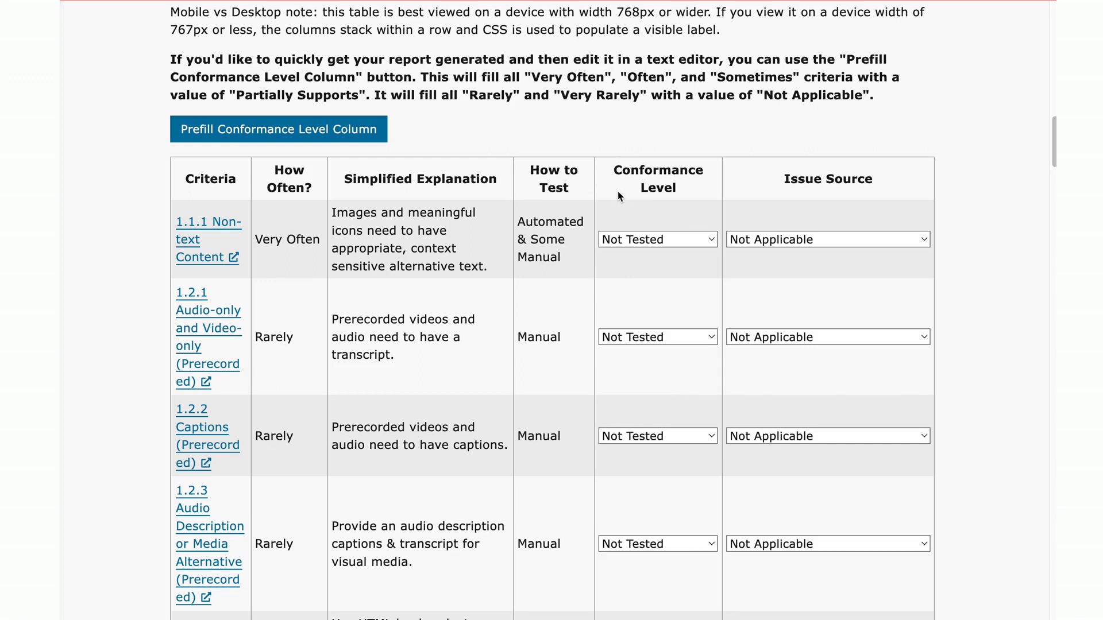
click(691, 244)
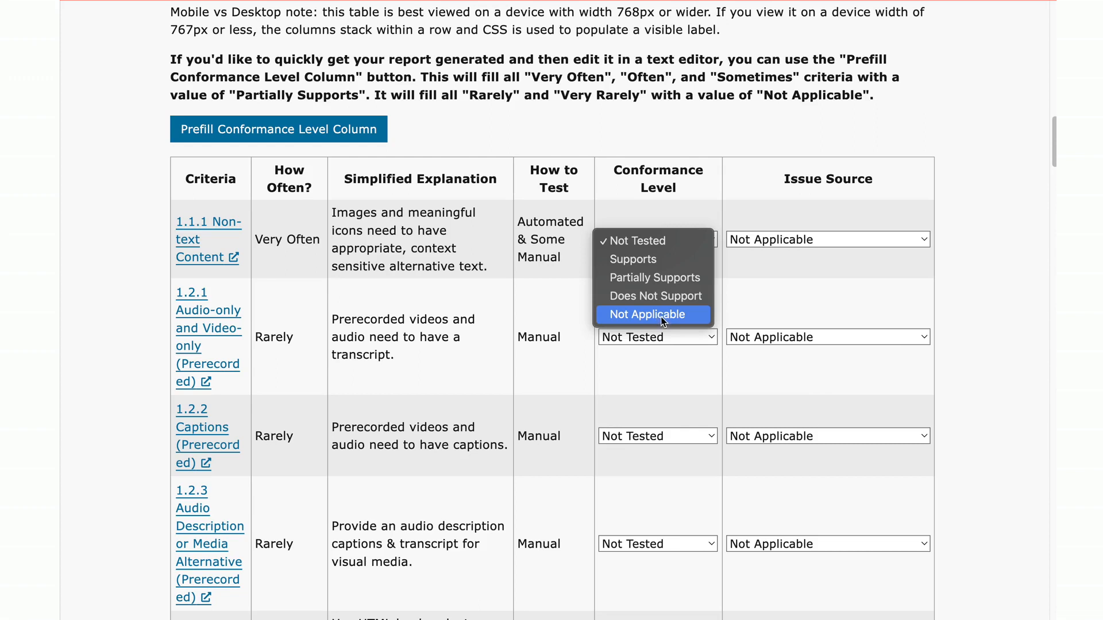
click(788, 278)
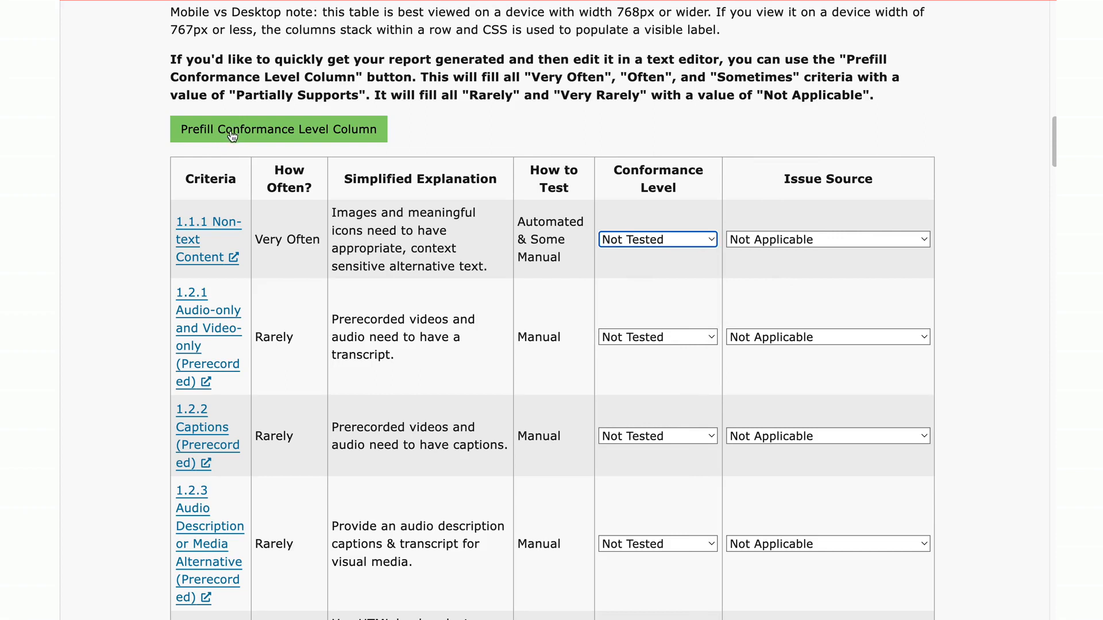
click(288, 131)
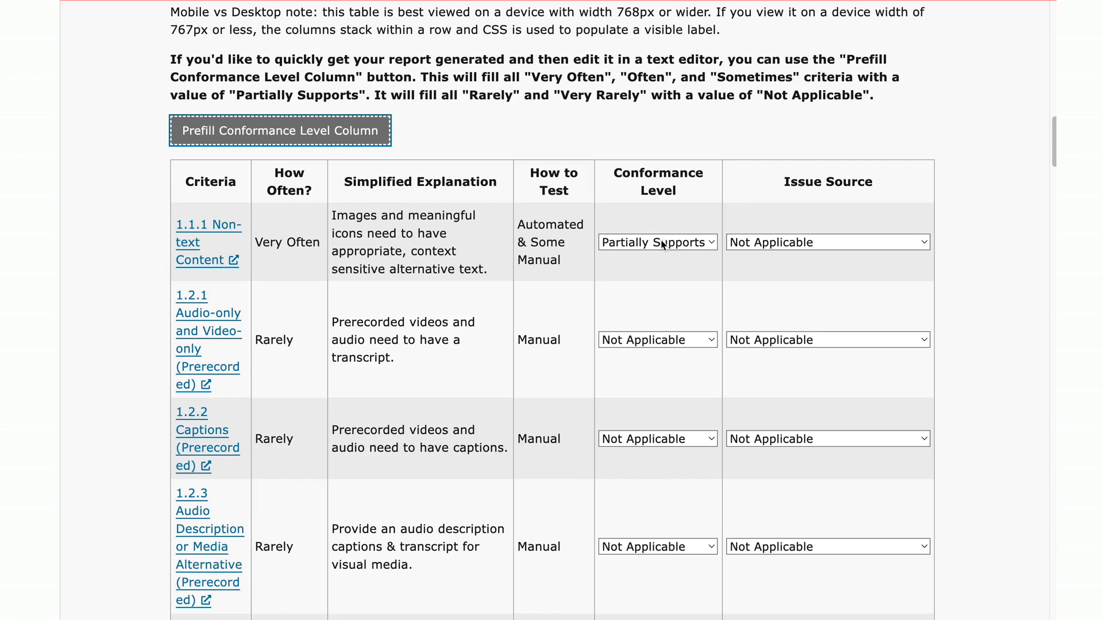
click(828, 242)
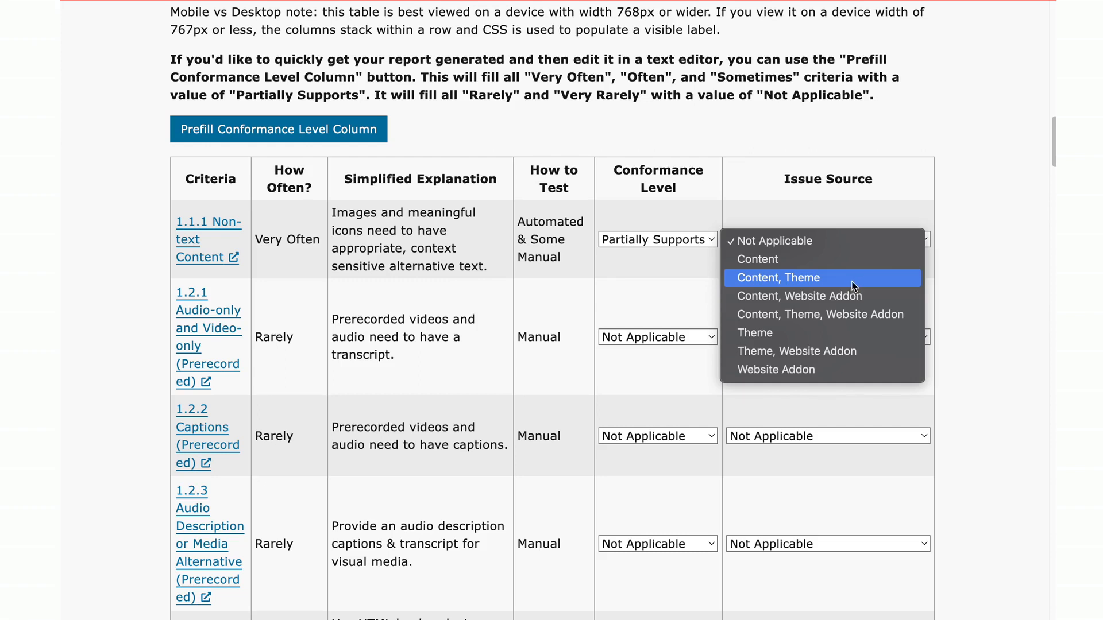
click(942, 271)
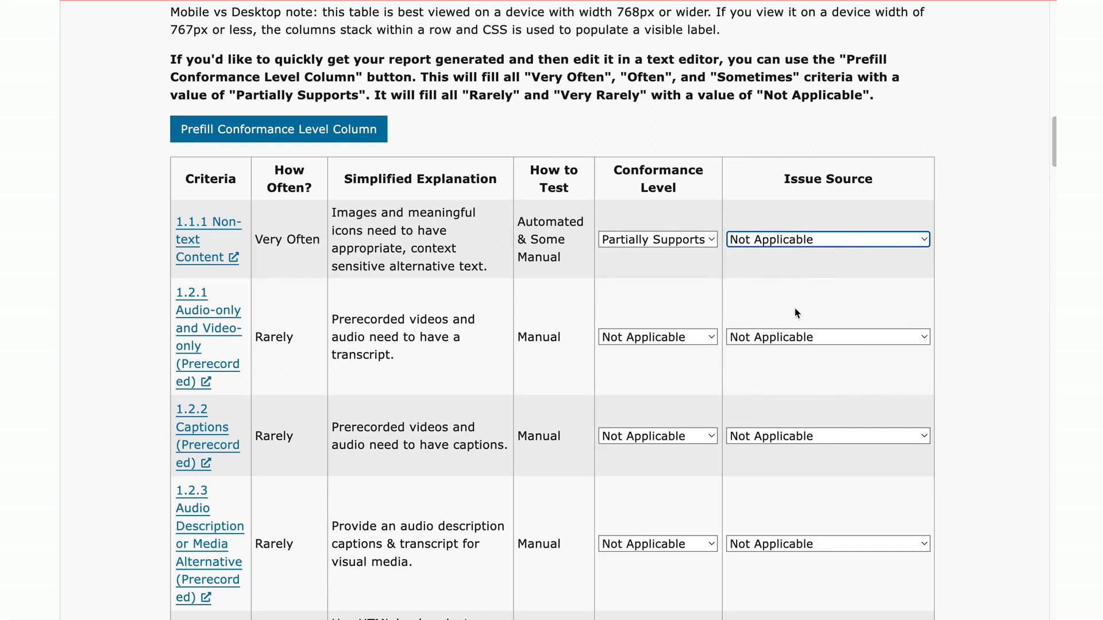
Step: Generate the report from the prefilled checklist without simplified explanations and review its testing summary and detailed notes
scroll(801, 308, down, 2)
scroll(803, 312, down, 20)
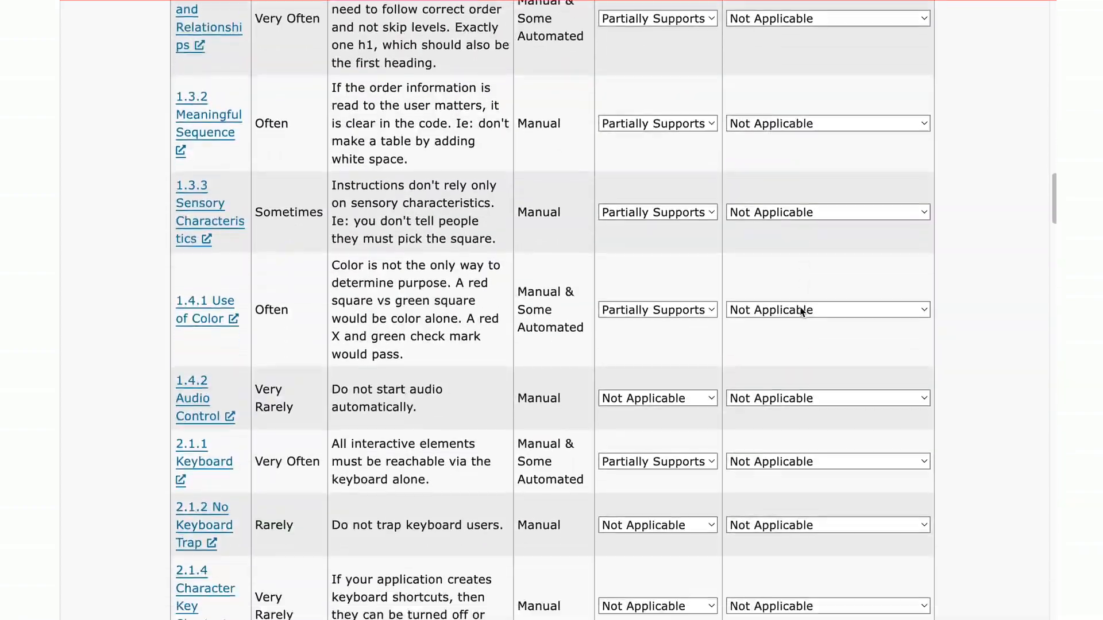
scroll(802, 312, down, 20)
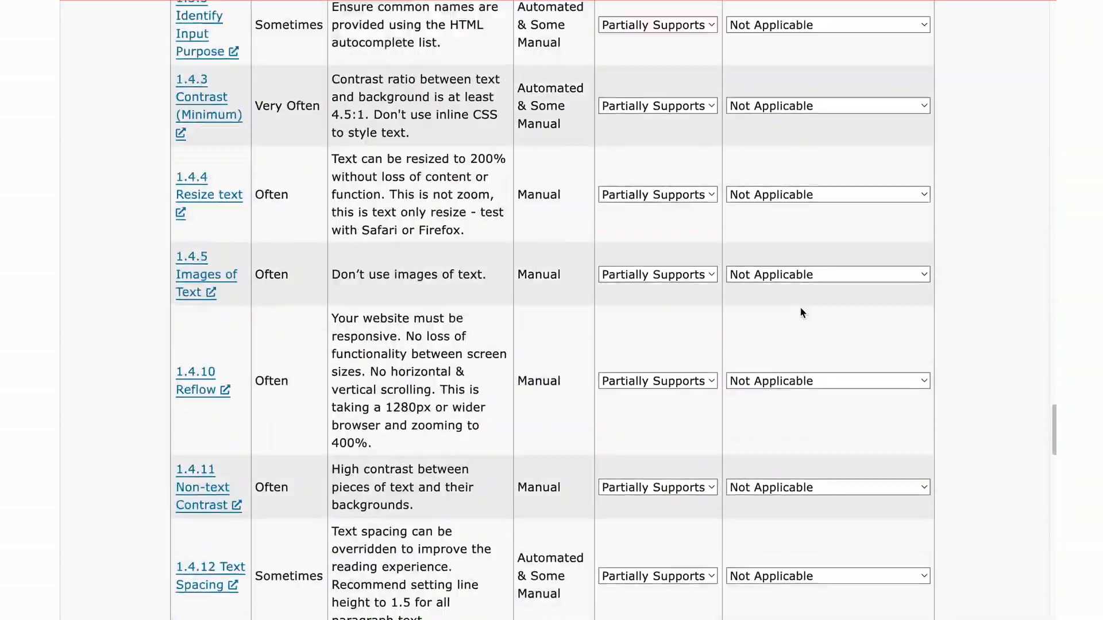
scroll(800, 307, up, 6)
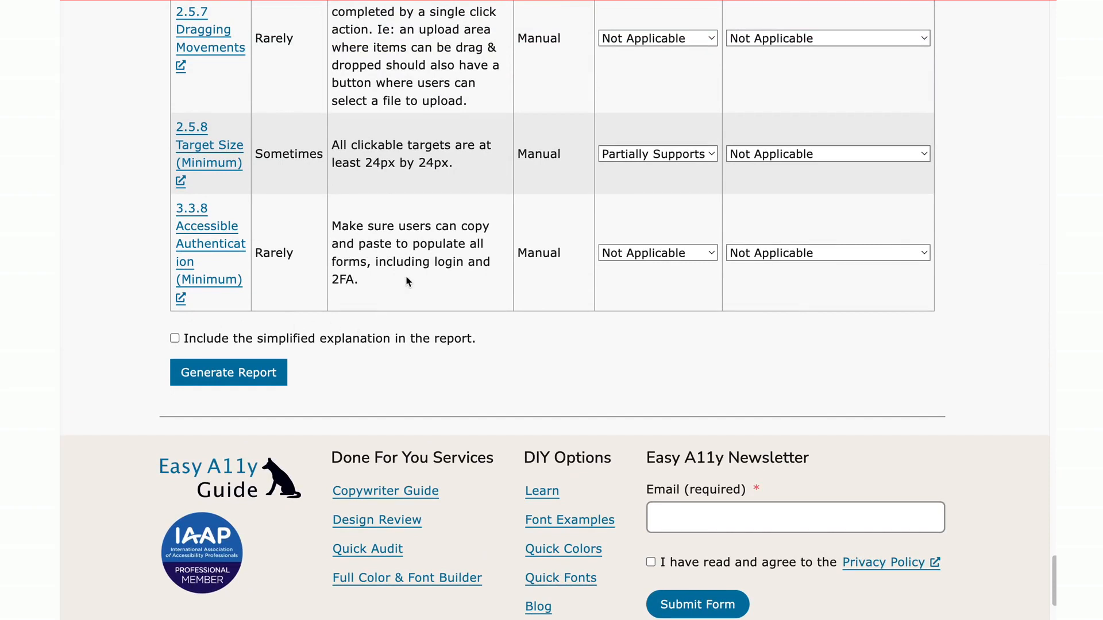
click(254, 372)
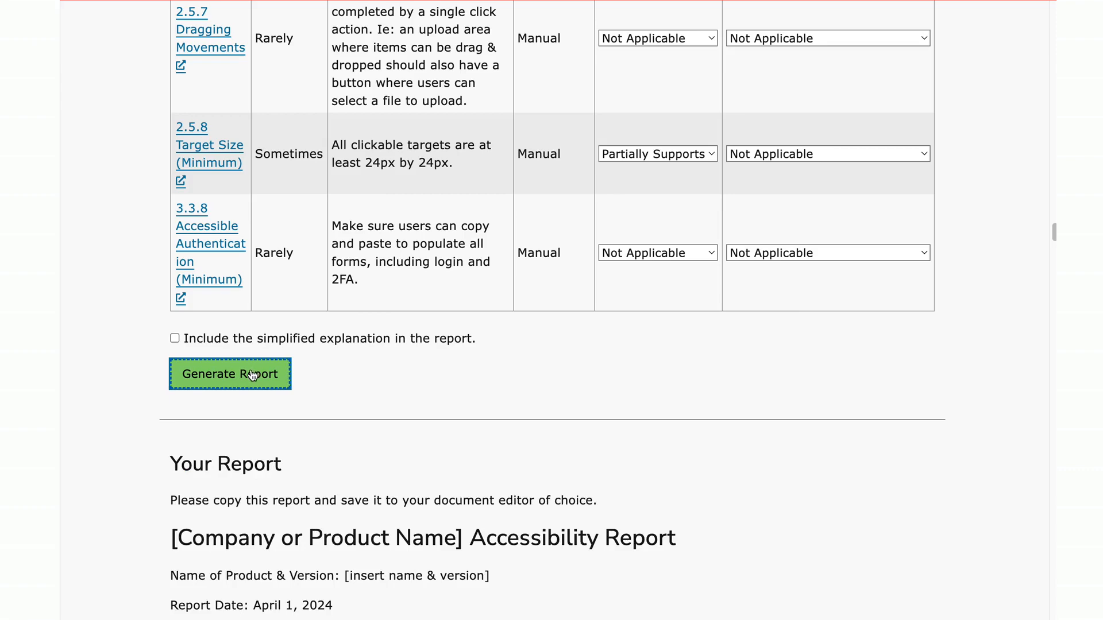
scroll(390, 368, down, 10)
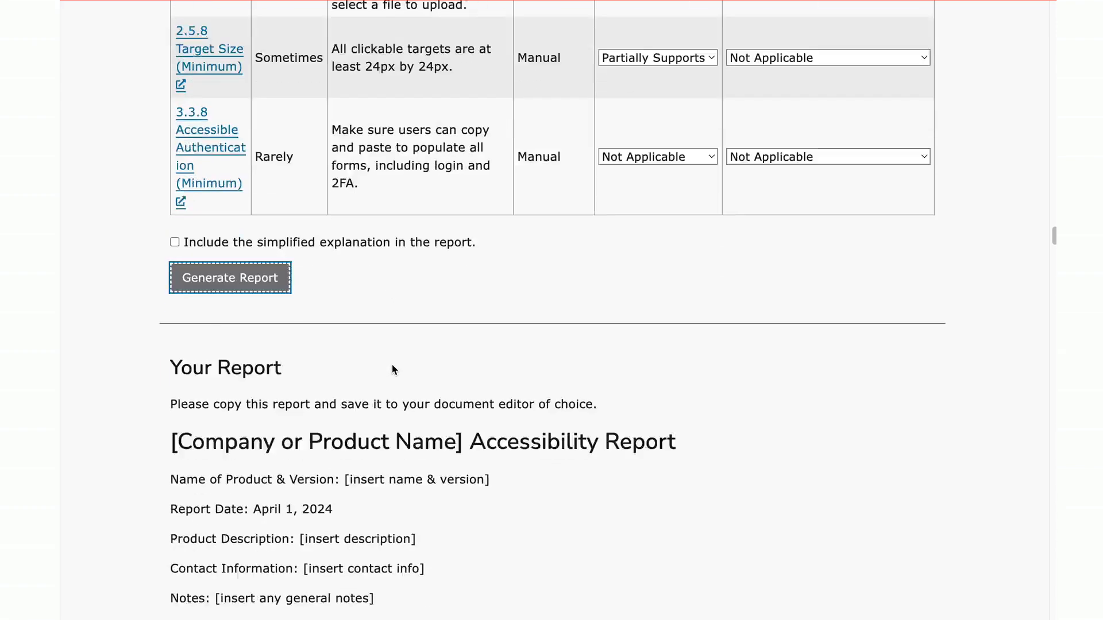
scroll(392, 369, down, 2)
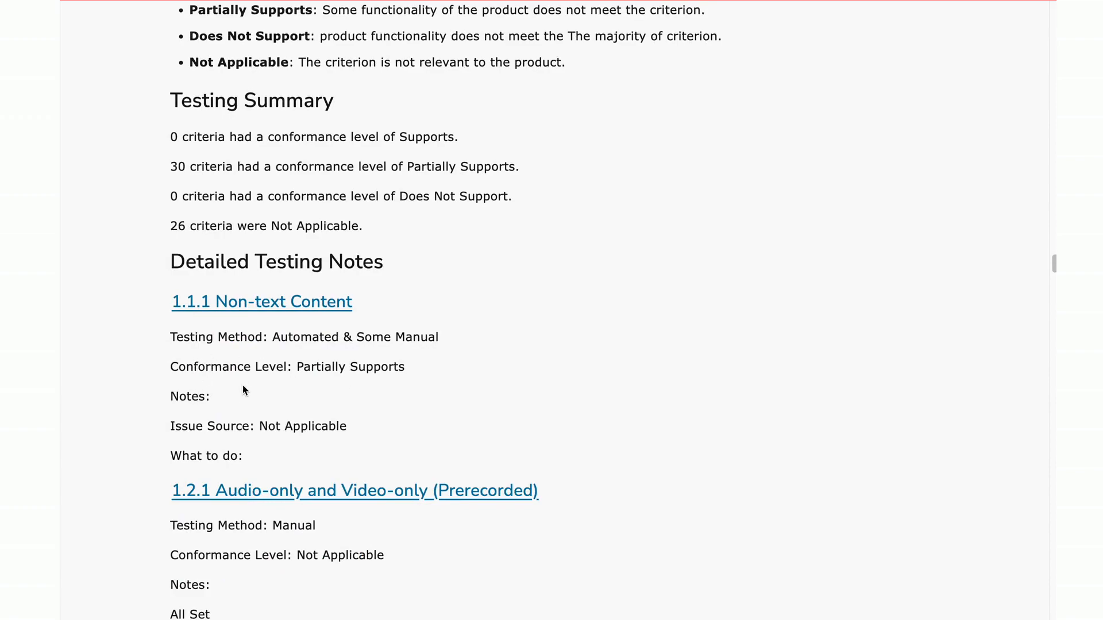
Step: Regenerate the report with the simplified explanation included and highlight that line's label under 1.1.1 Non-text Content
scroll(243, 386, up, 15)
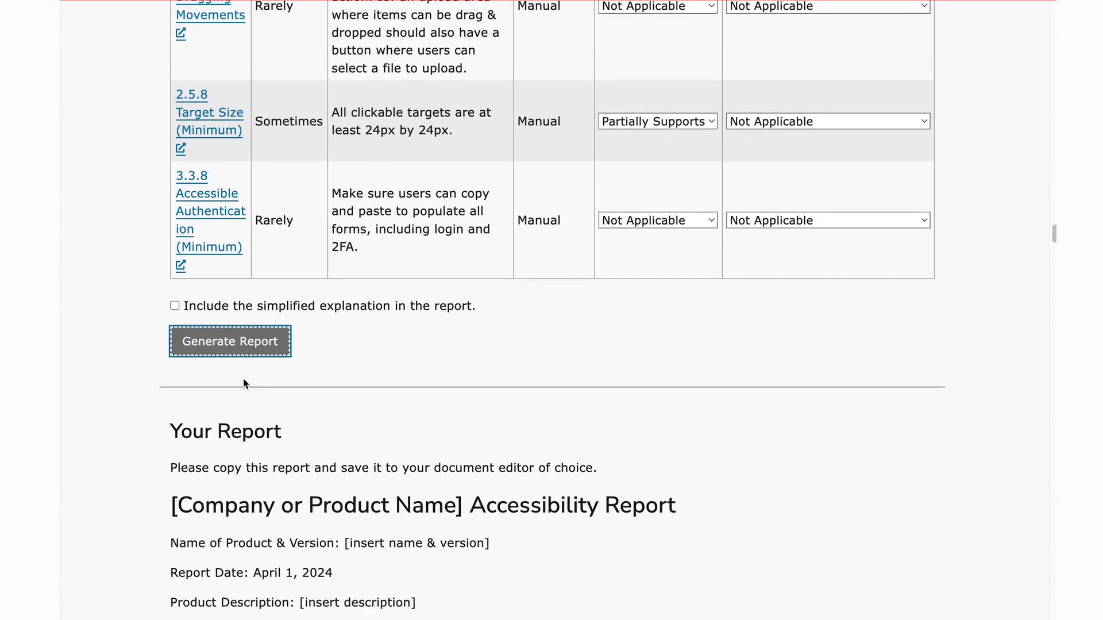
click(174, 305)
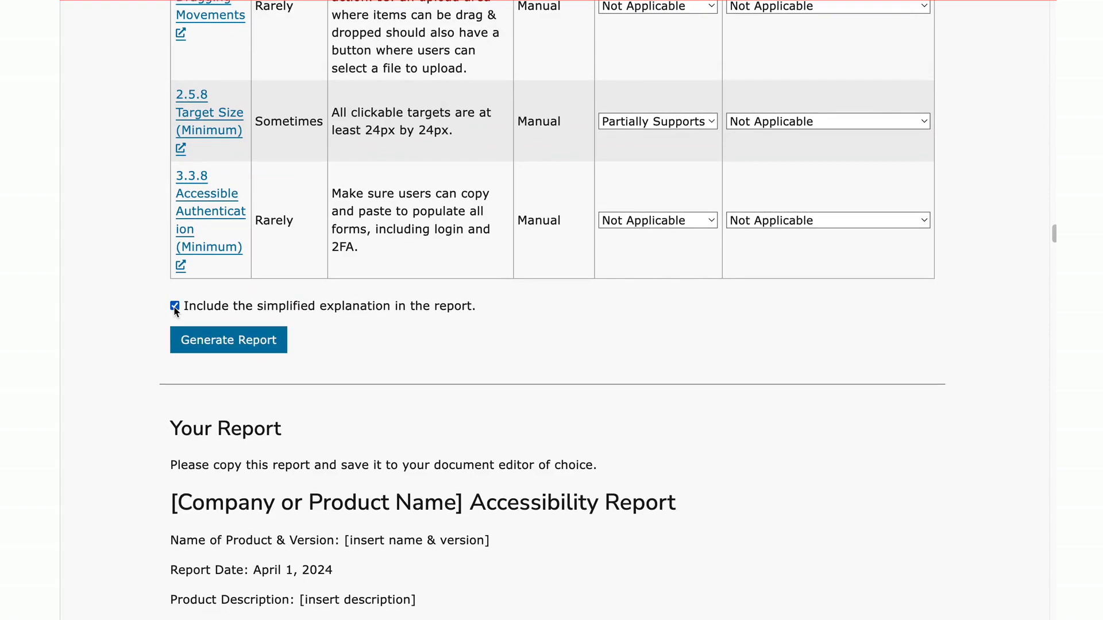
click(225, 343)
scroll(362, 334, down, 15)
scroll(364, 333, down, 3)
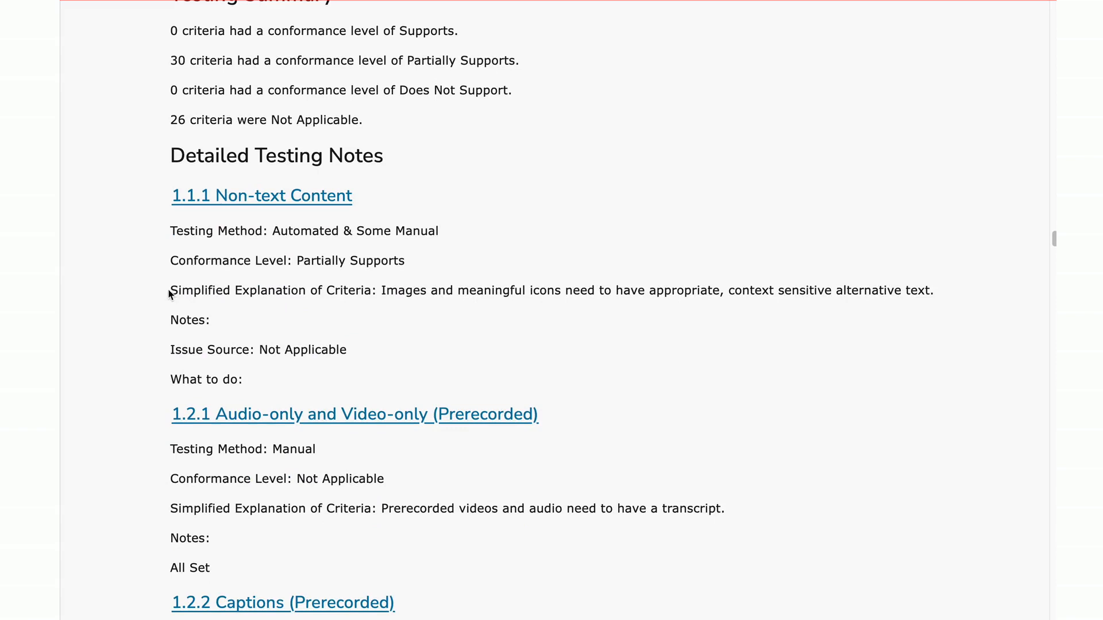
drag(170, 290, 375, 290)
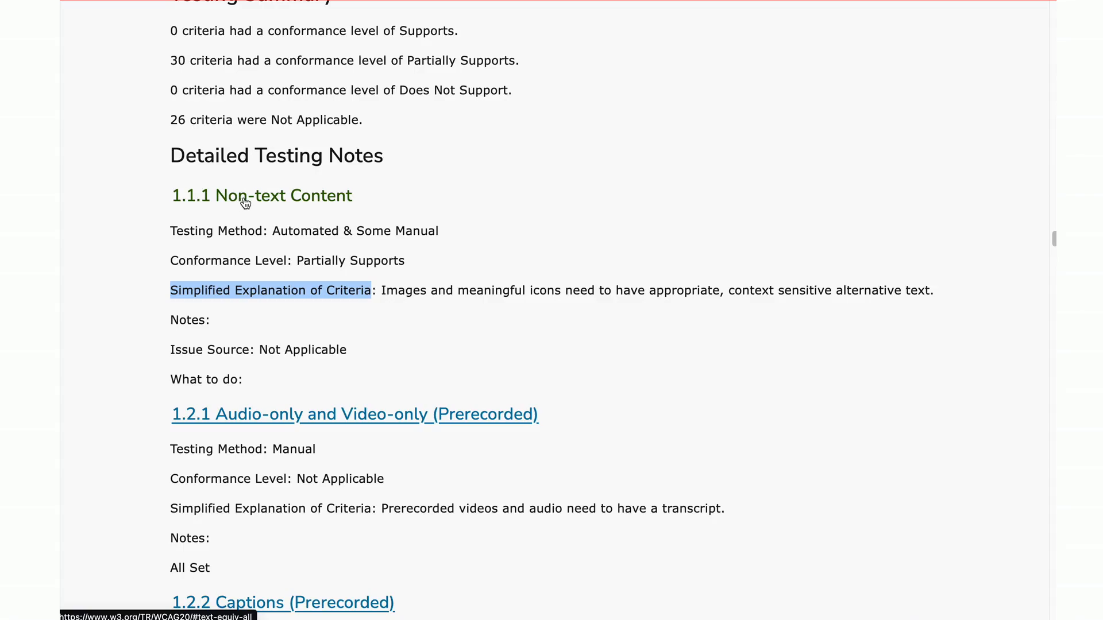
Step: Change the checklist purpose to Quick Audit for Single Page and rebuild the checklist
scroll(246, 203, up, 20)
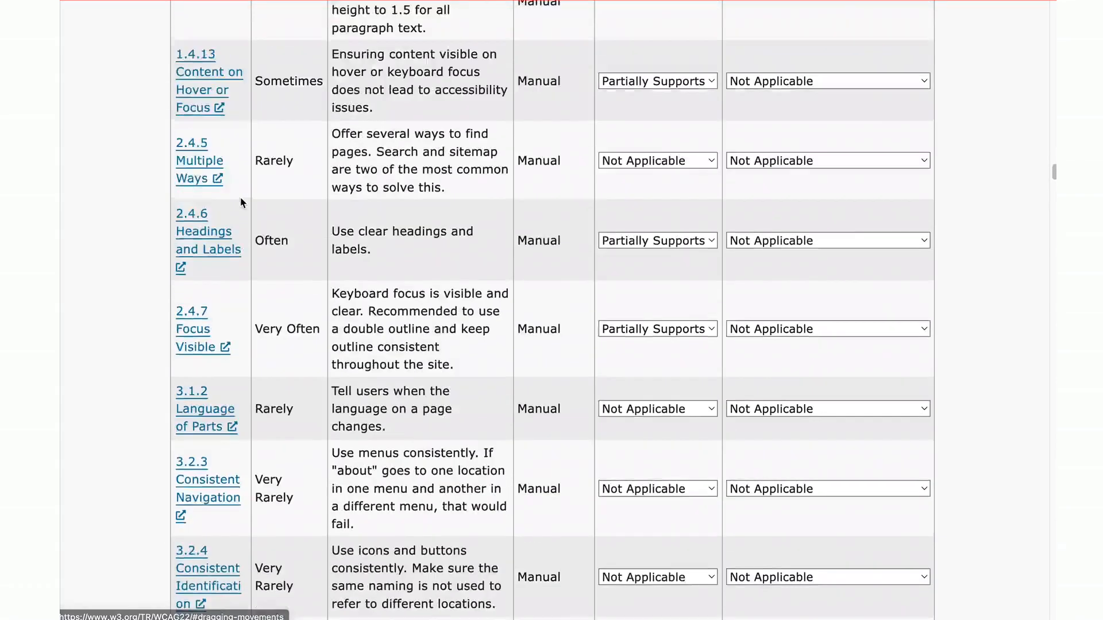
scroll(242, 202, up, 20)
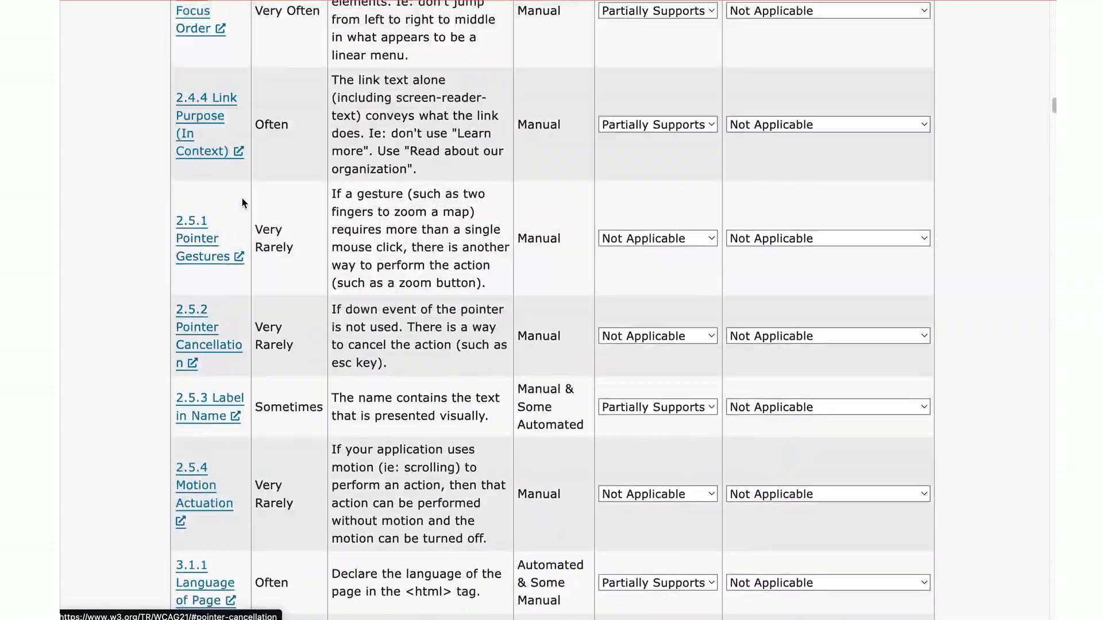
scroll(244, 204, up, 20)
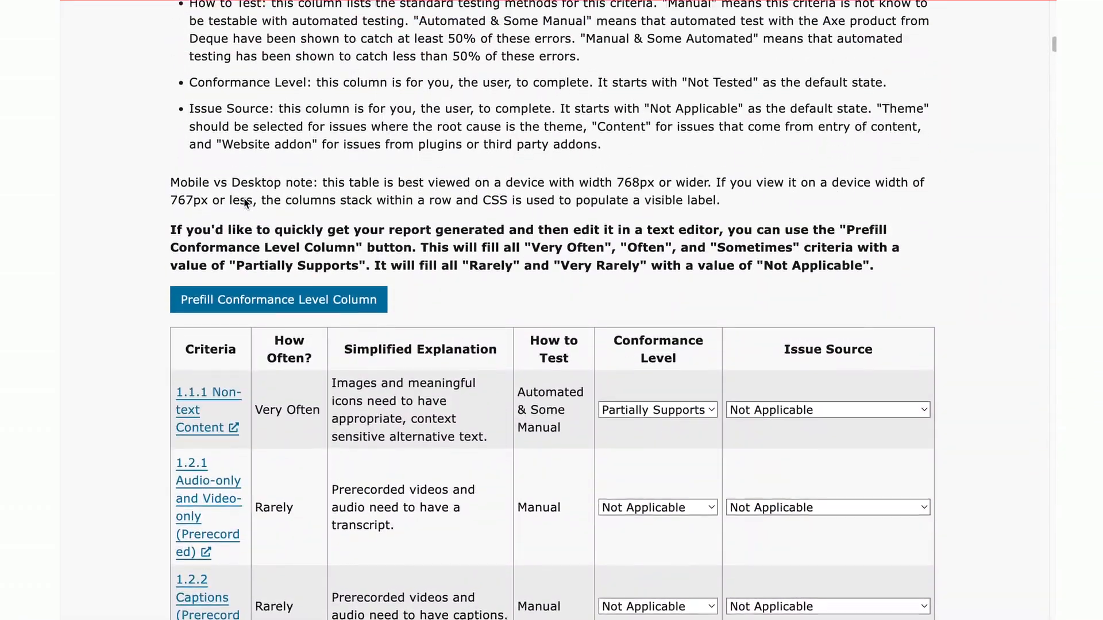
scroll(270, 209, up, 10)
scroll(288, 352, down, 3)
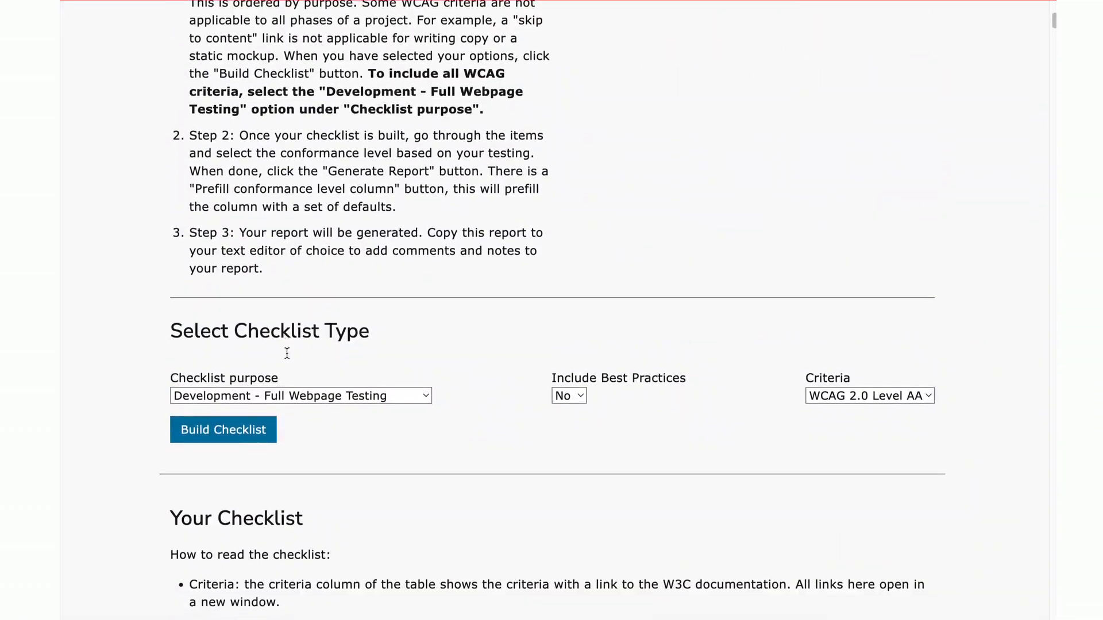
click(307, 398)
click(302, 415)
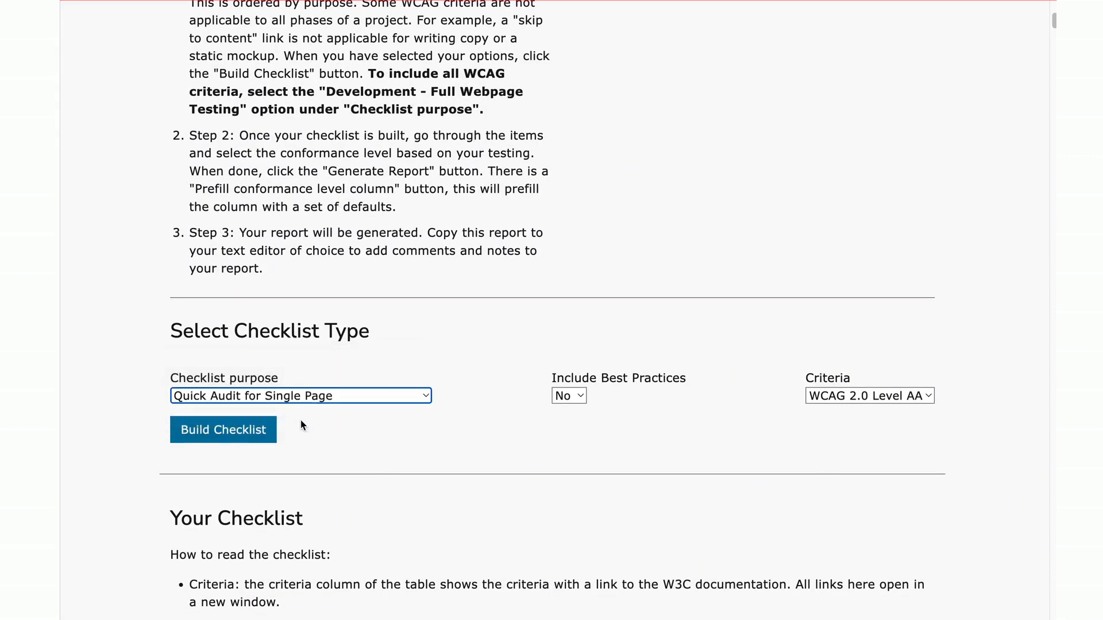
click(258, 431)
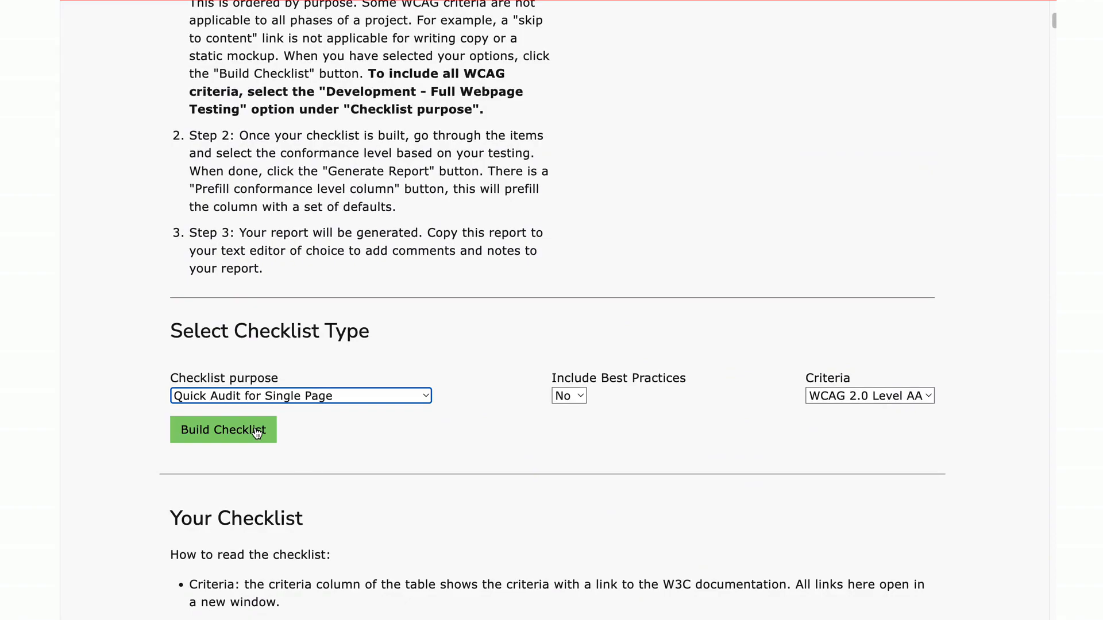
click(257, 433)
Step: Review the first quick audit criteria and prefill the conformance level column with the defaults
scroll(467, 335, down, 2)
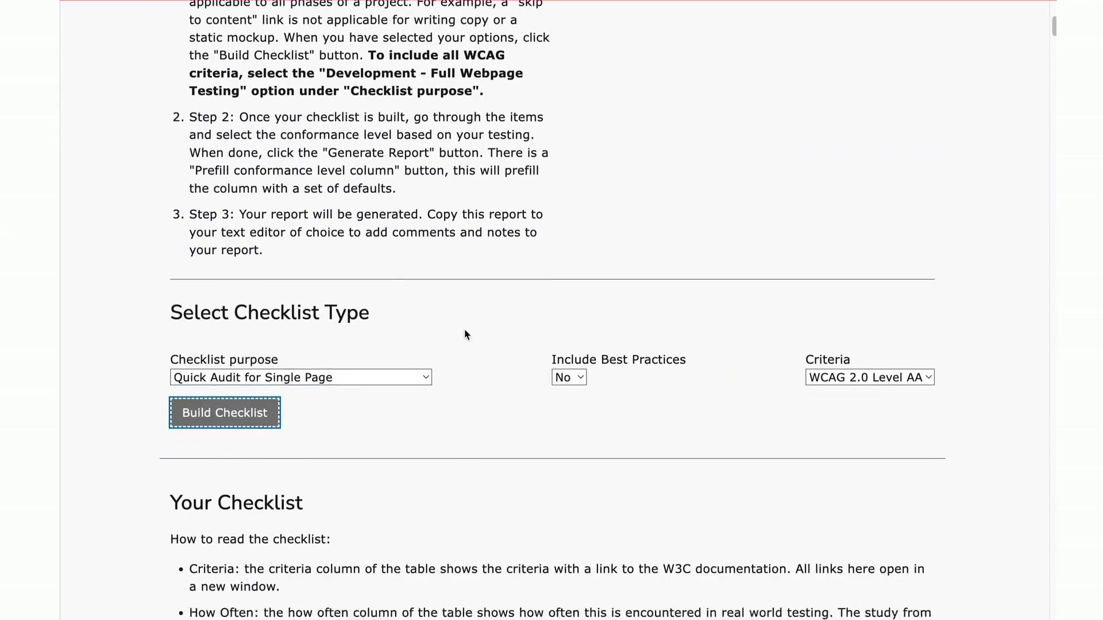
scroll(466, 335, down, 15)
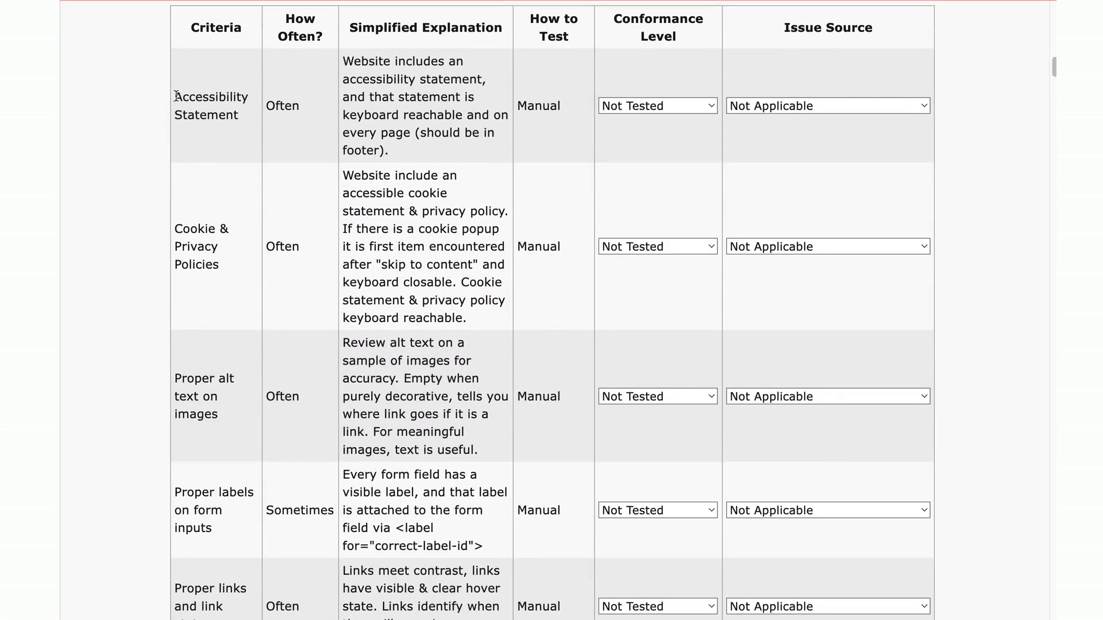
scroll(239, 71, up, 1)
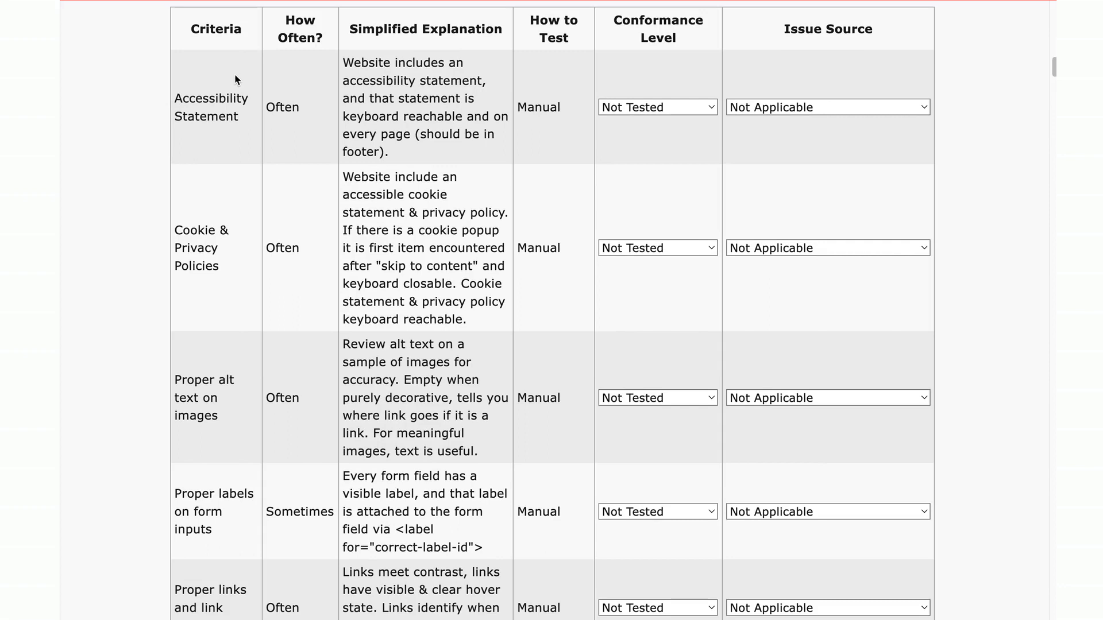
scroll(230, 80, up, 2)
click(224, 103)
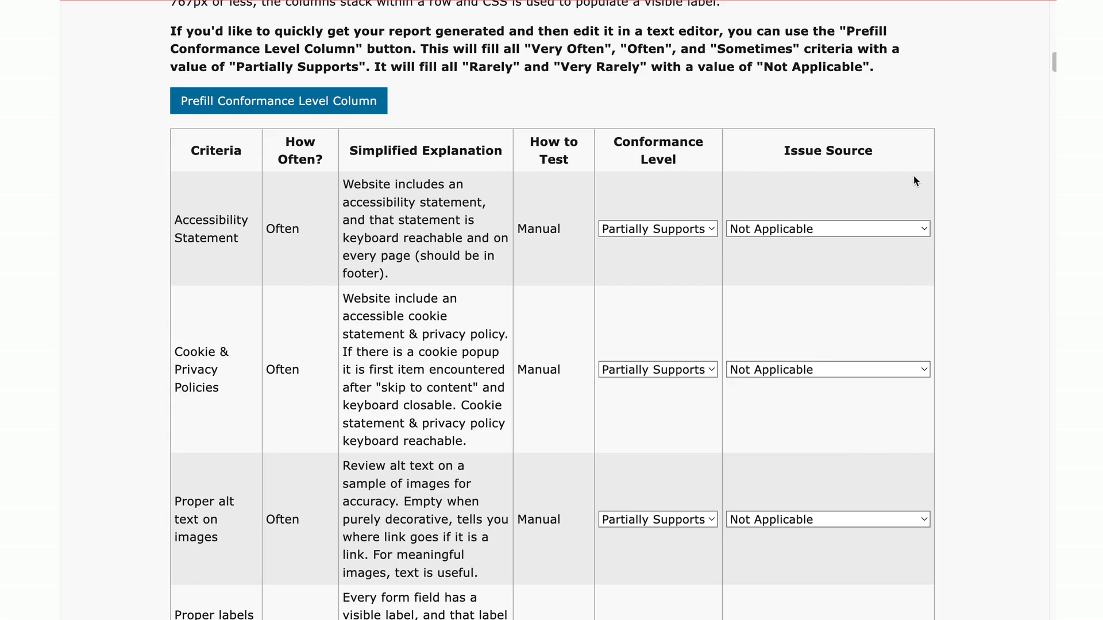
Step: Set the issue source of the Accessibility Statement criterion to Content
scroll(917, 180, down, 3)
click(836, 130)
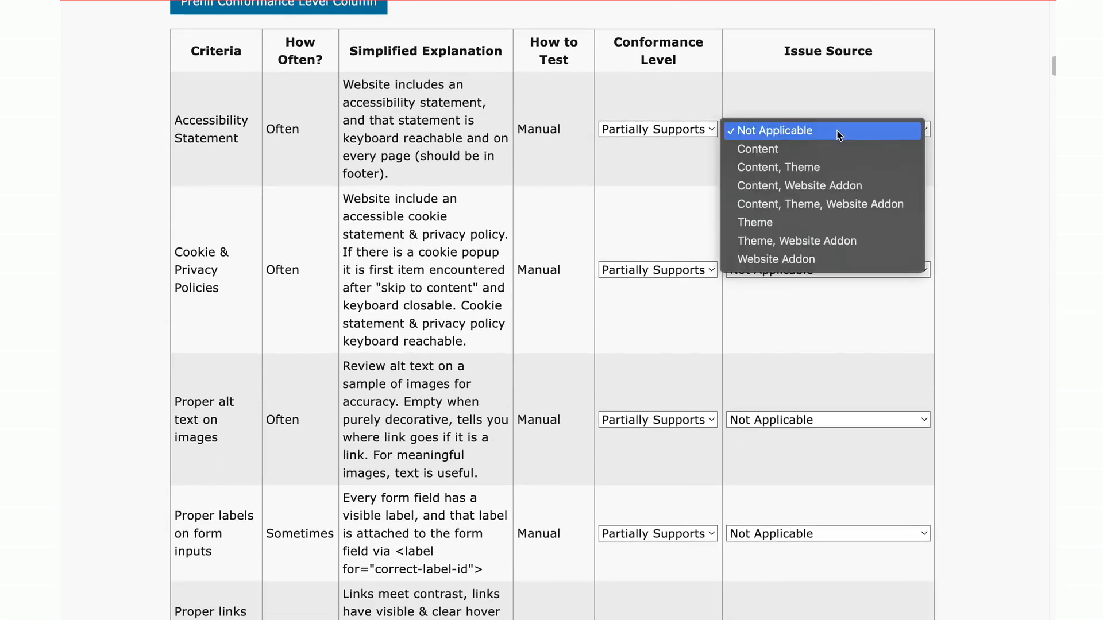
click(823, 149)
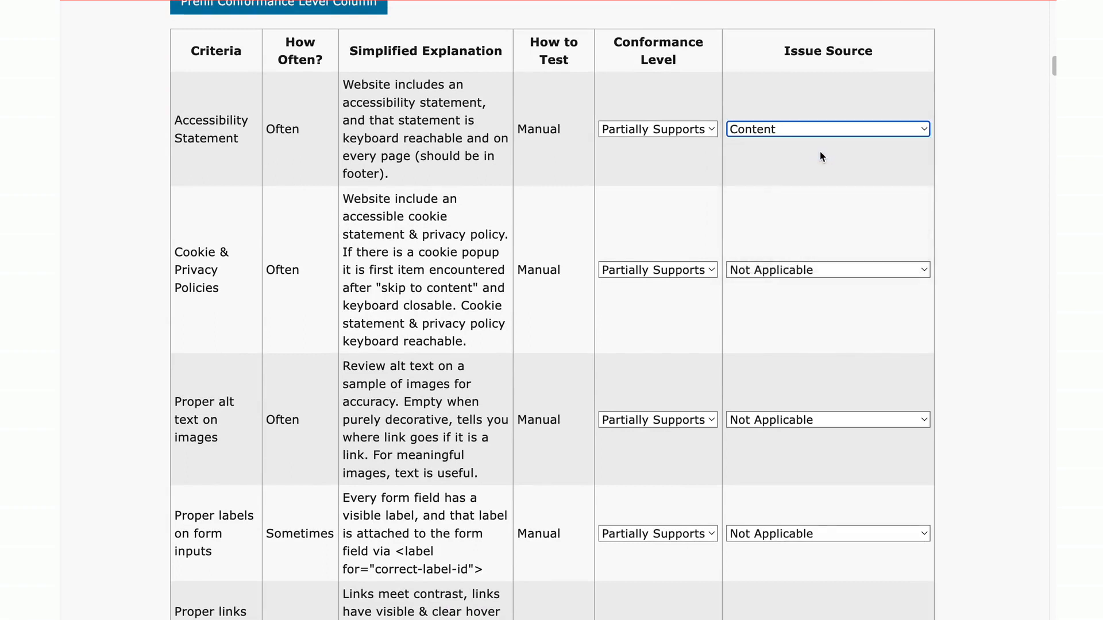
Step: Set the issue source of Cookie & Privacy Policies to Website Addon and of Proper alt text on images to Content
click(842, 270)
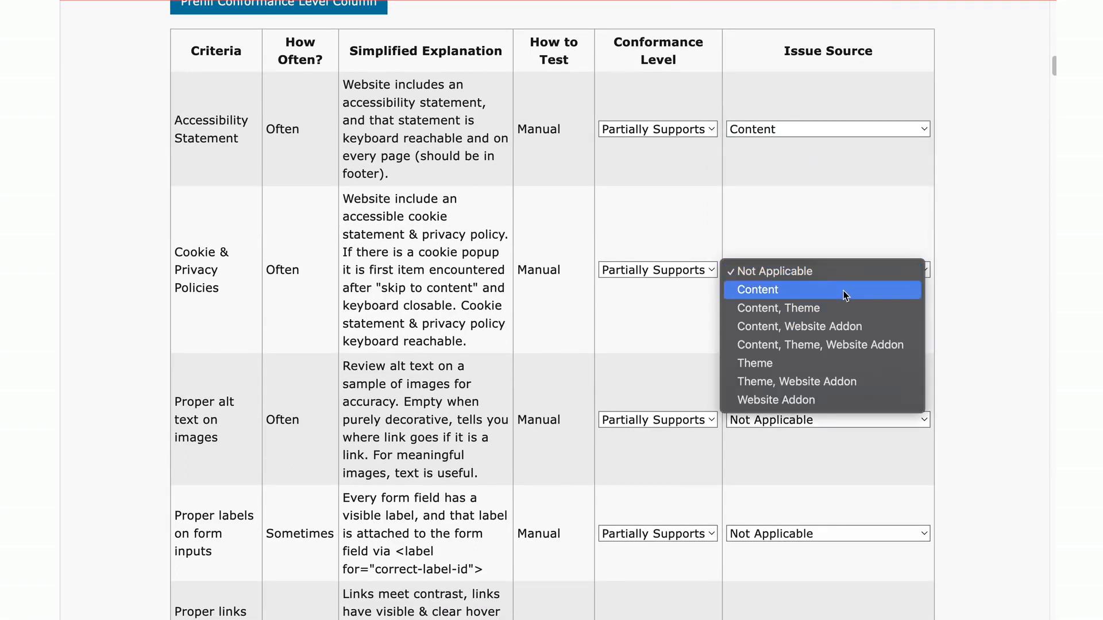
click(812, 399)
scroll(793, 310, down, 4)
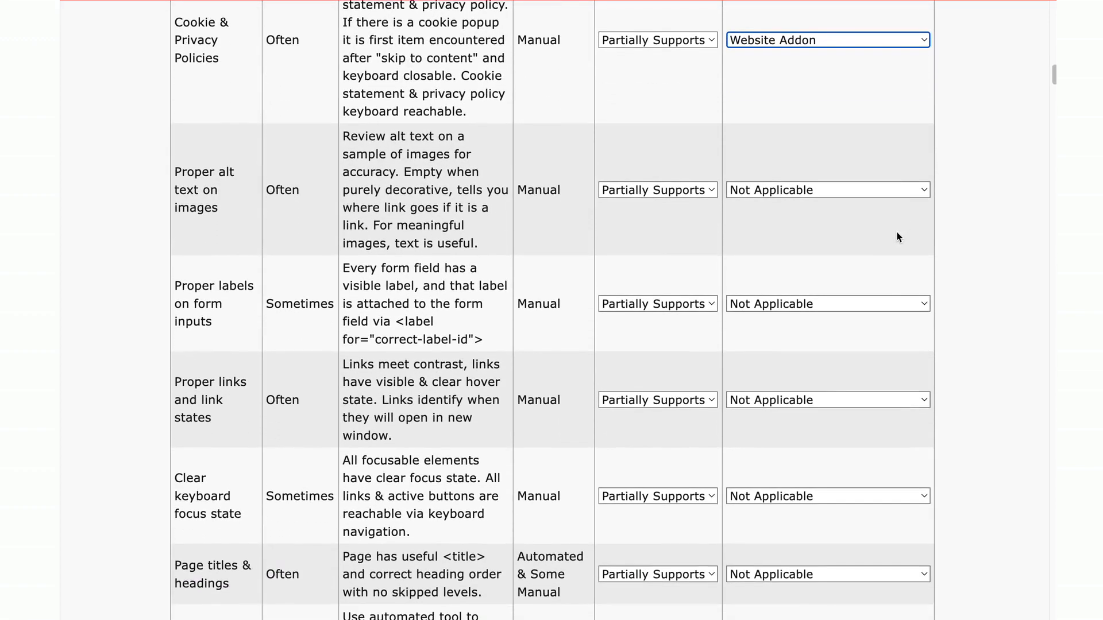
click(869, 194)
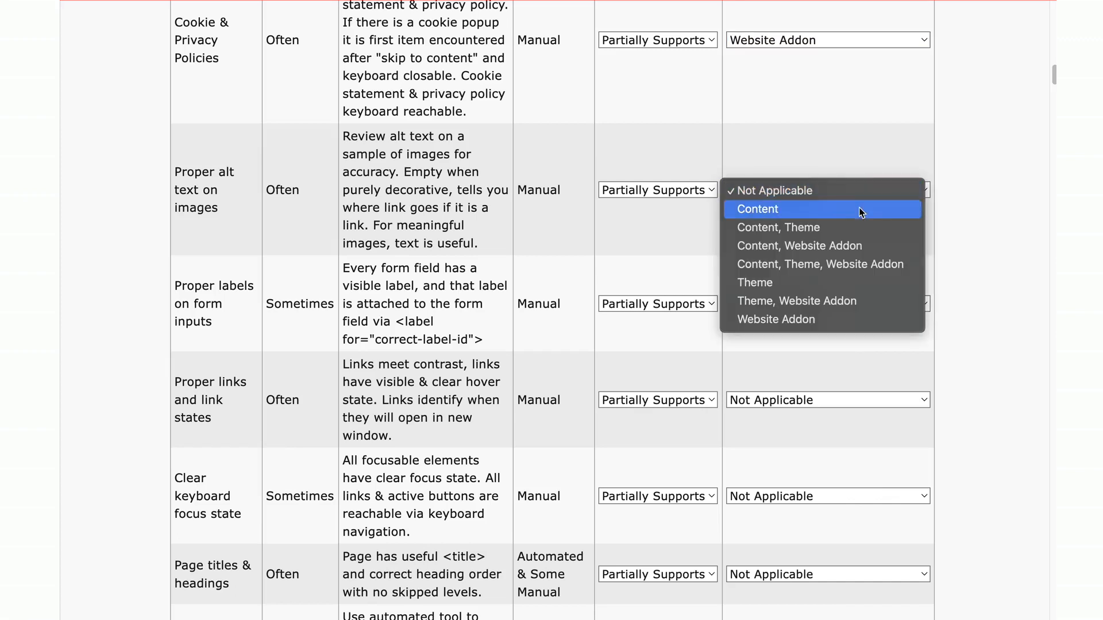
click(858, 209)
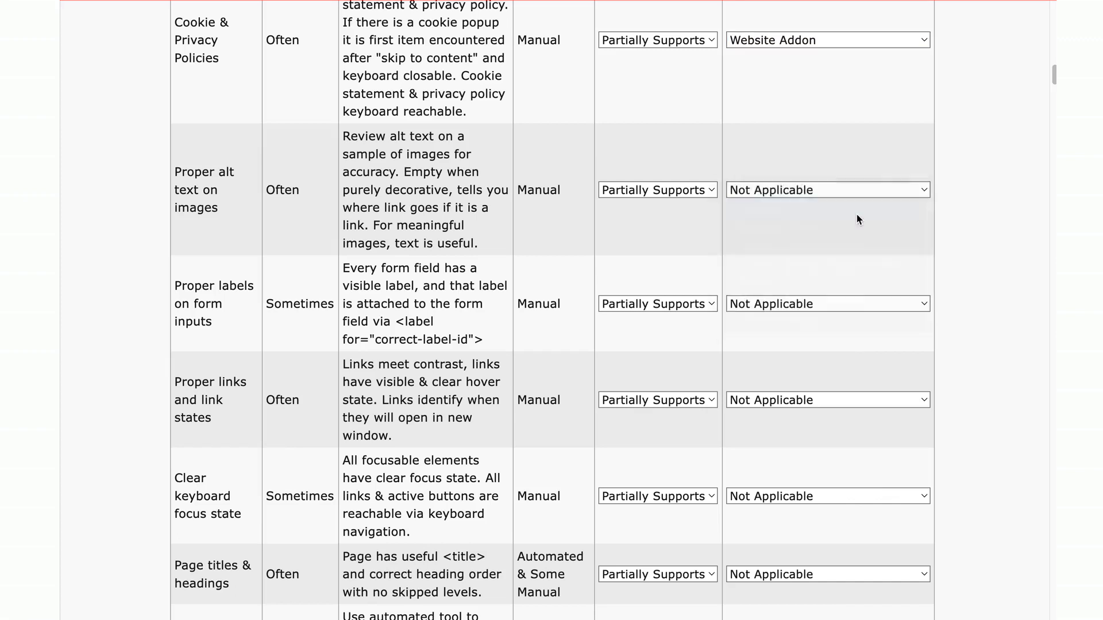
Step: Set the issue source of Proper labels on form inputs to Website Addon and of Proper links and link states to Content, Theme
scroll(855, 220, down, 2)
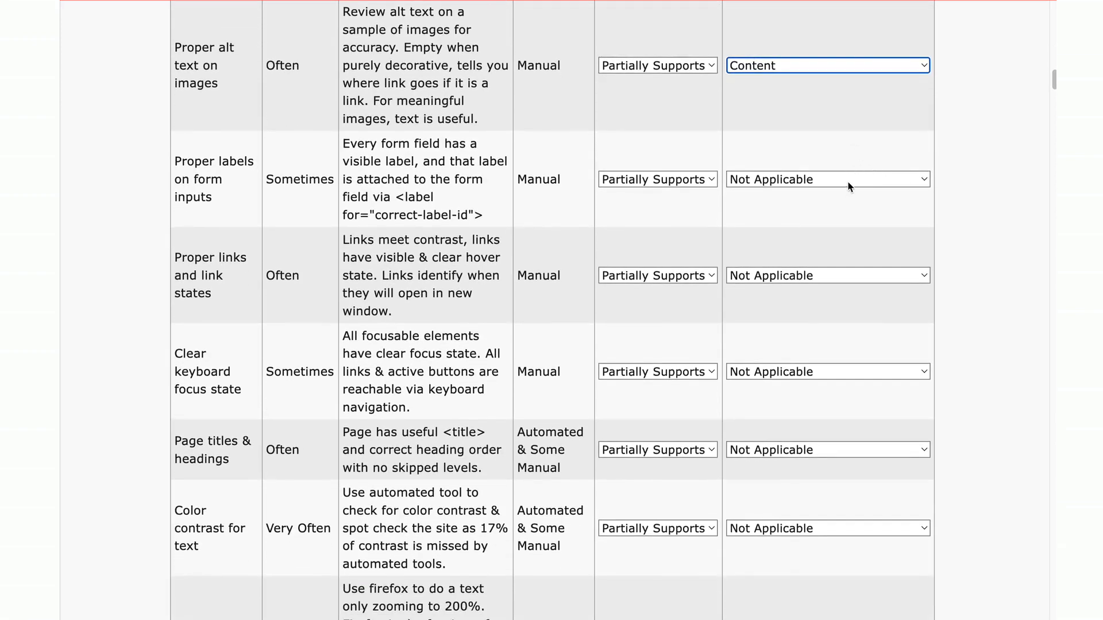
click(848, 181)
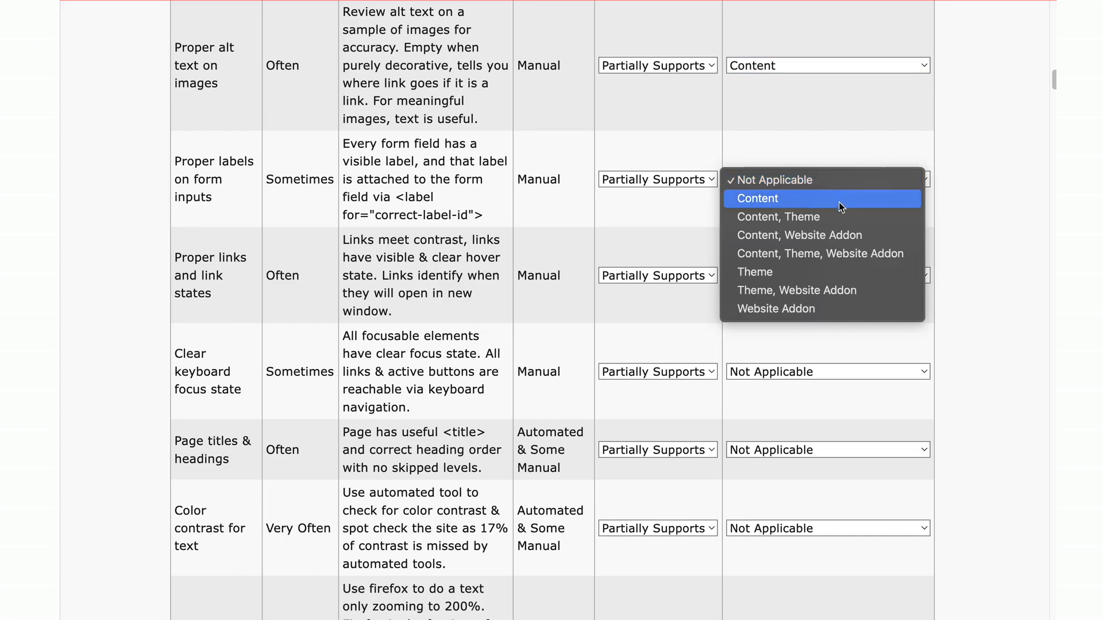
click(805, 305)
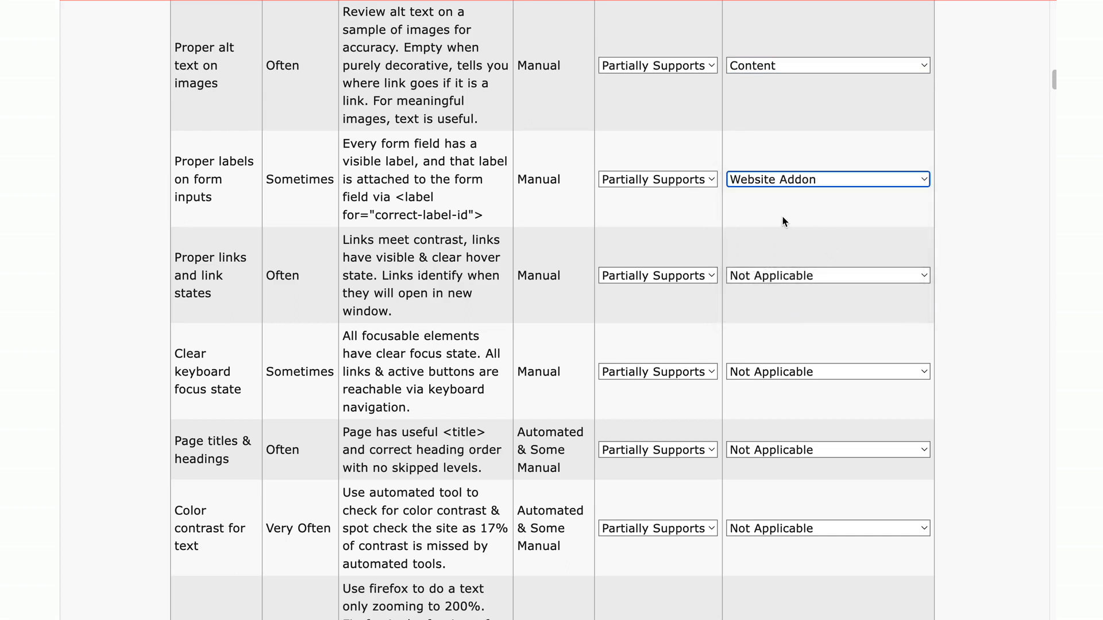
scroll(798, 217, down, 3)
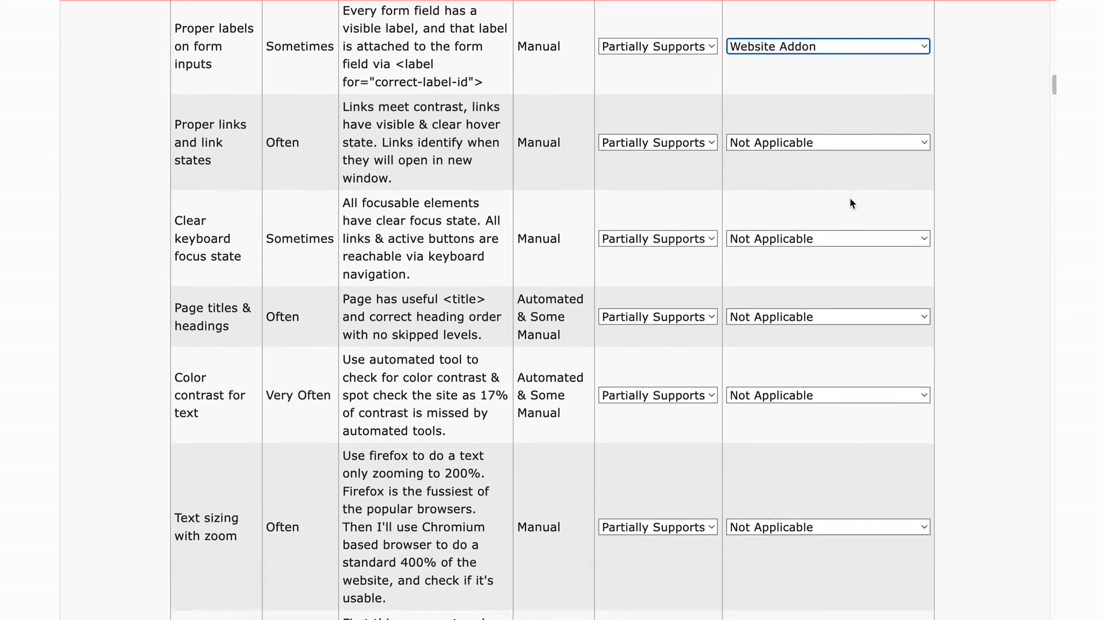
click(830, 141)
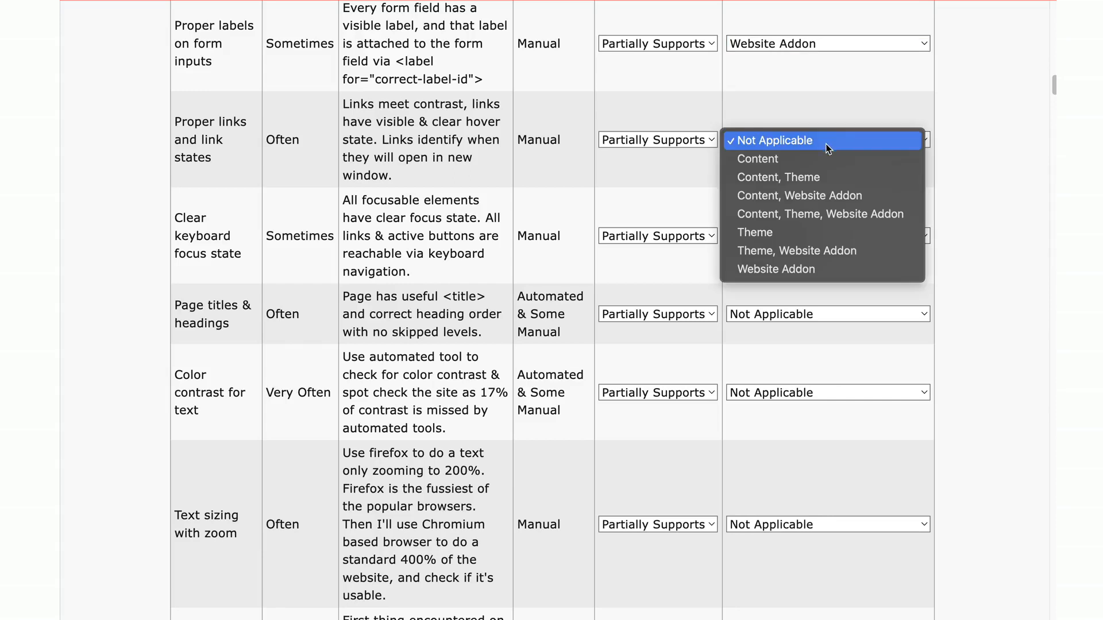
click(825, 178)
Step: Set the issue source of Clear keyboard focus state to Theme and of Page titles & headings to Content
scroll(829, 136, down, 3)
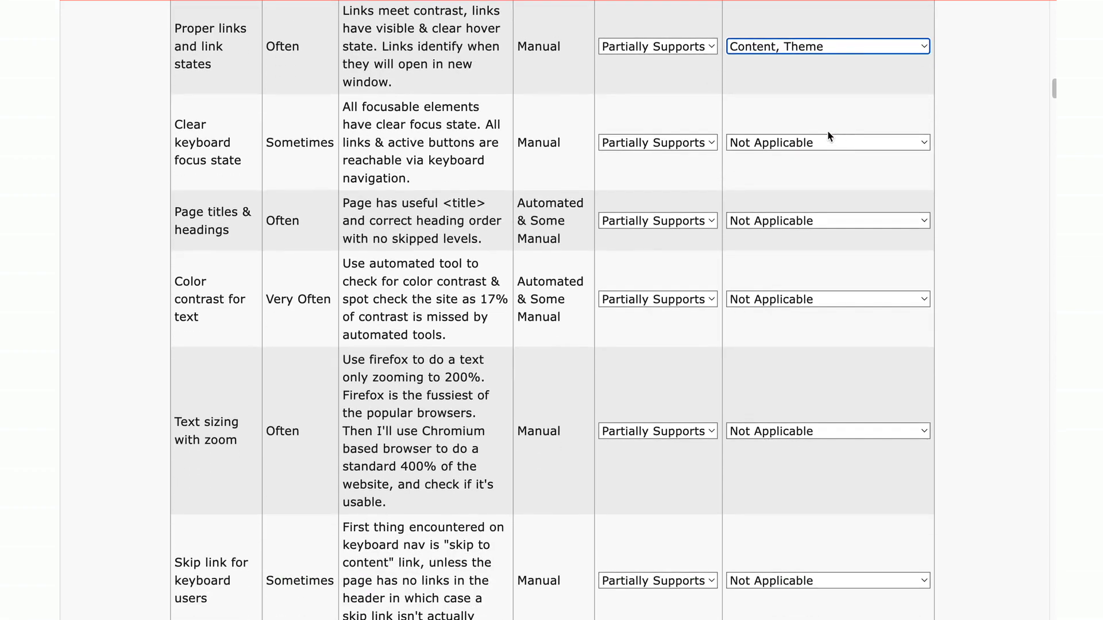
click(829, 148)
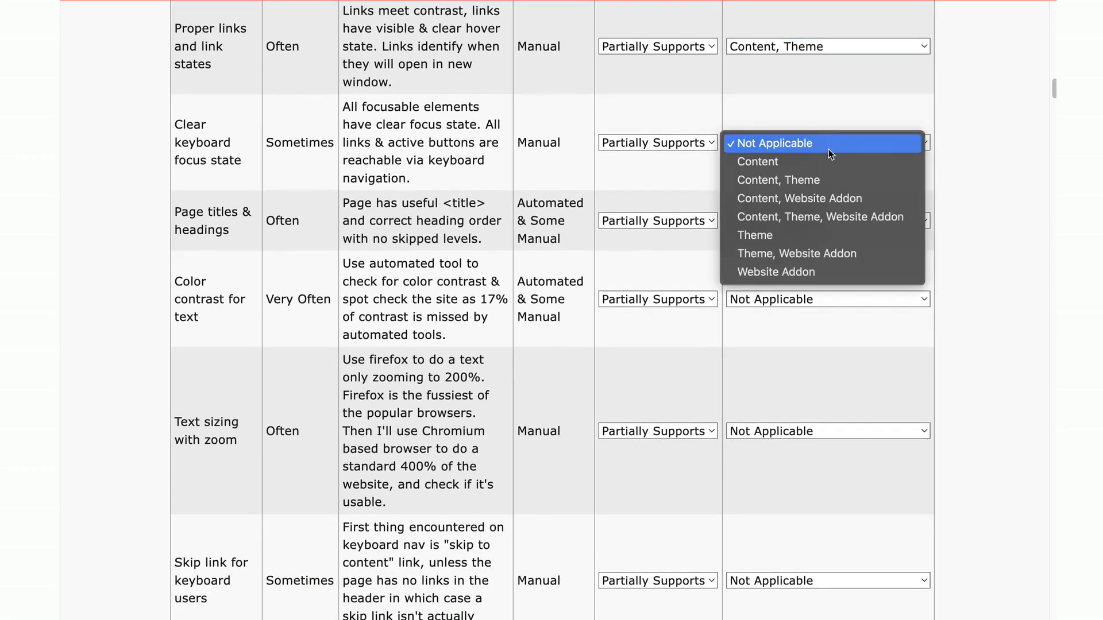
click(782, 237)
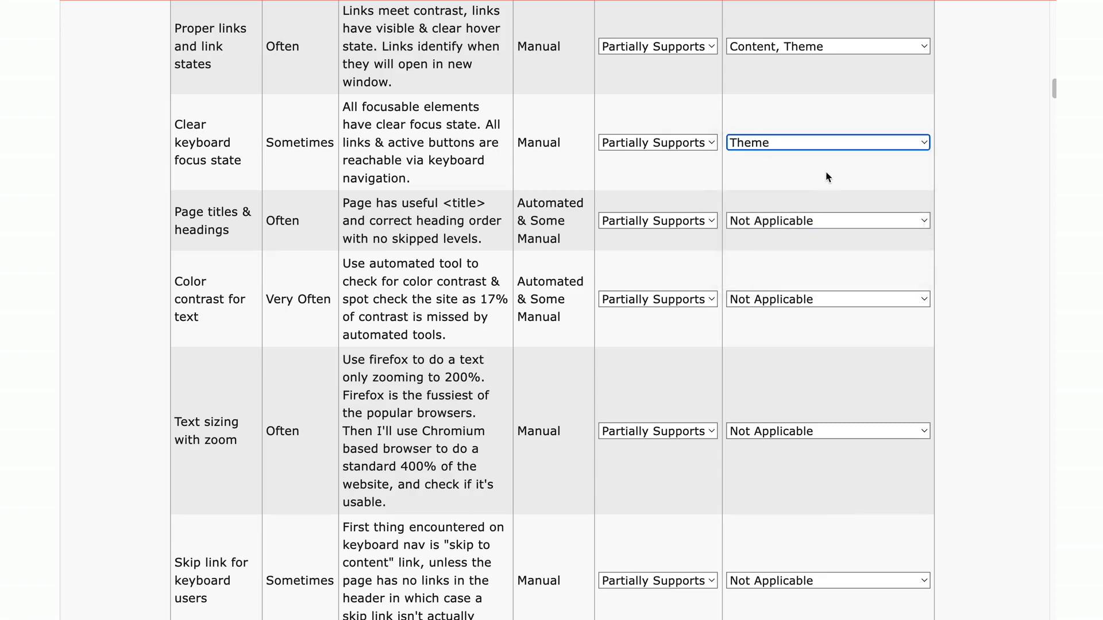
scroll(843, 165, down, 2)
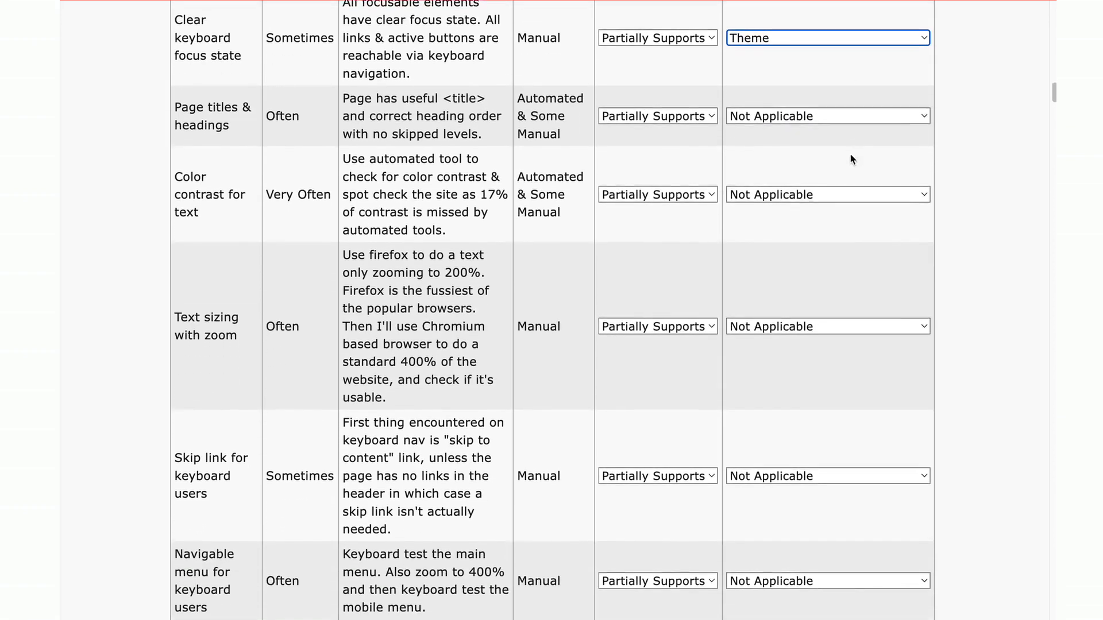
click(835, 120)
click(815, 132)
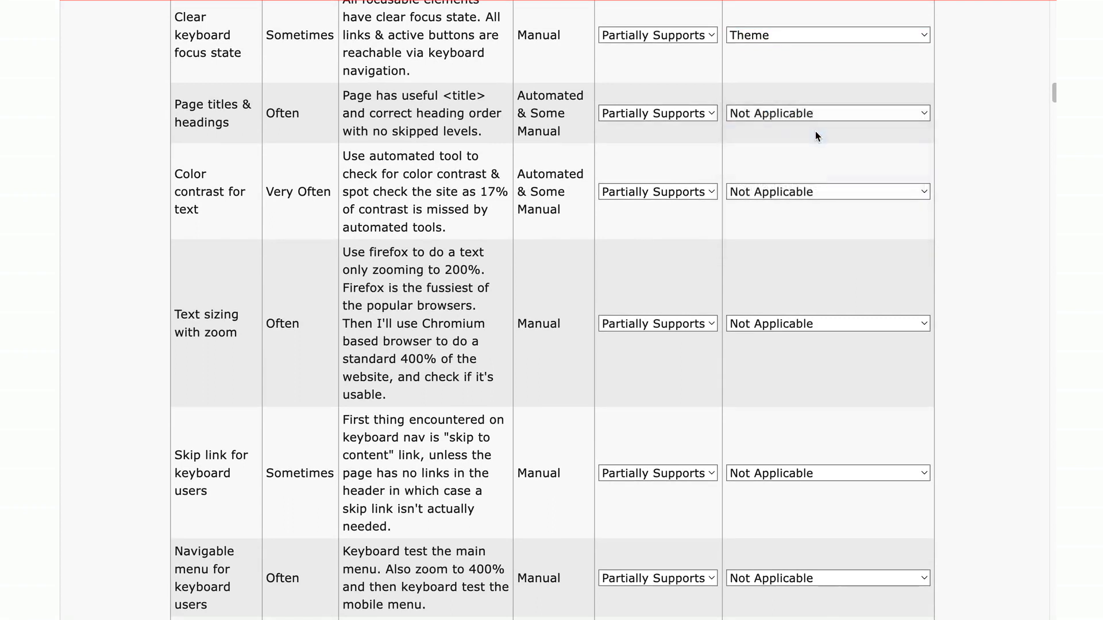
Step: Set the issue source of Color contrast for text to Content and of Text sizing with zoom to Theme
scroll(813, 147, down, 2)
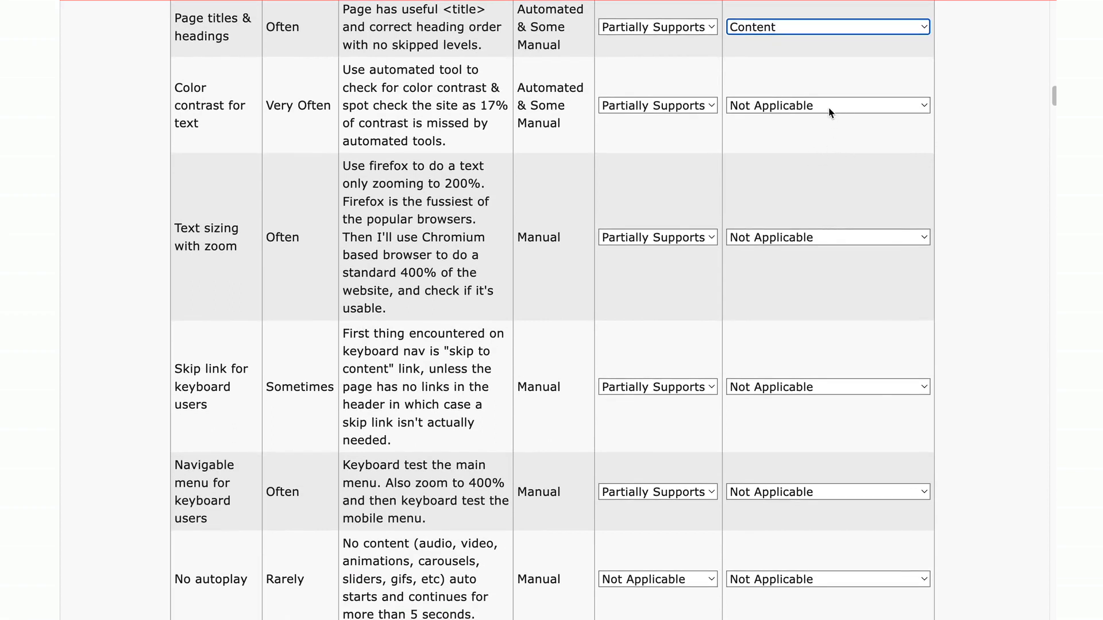
click(830, 112)
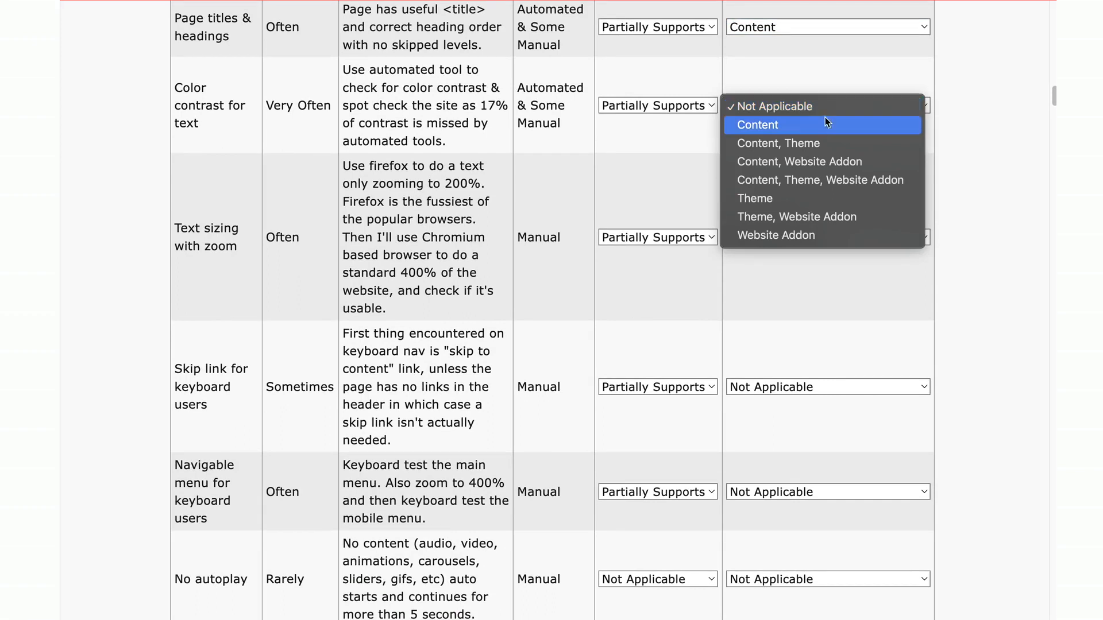
click(819, 125)
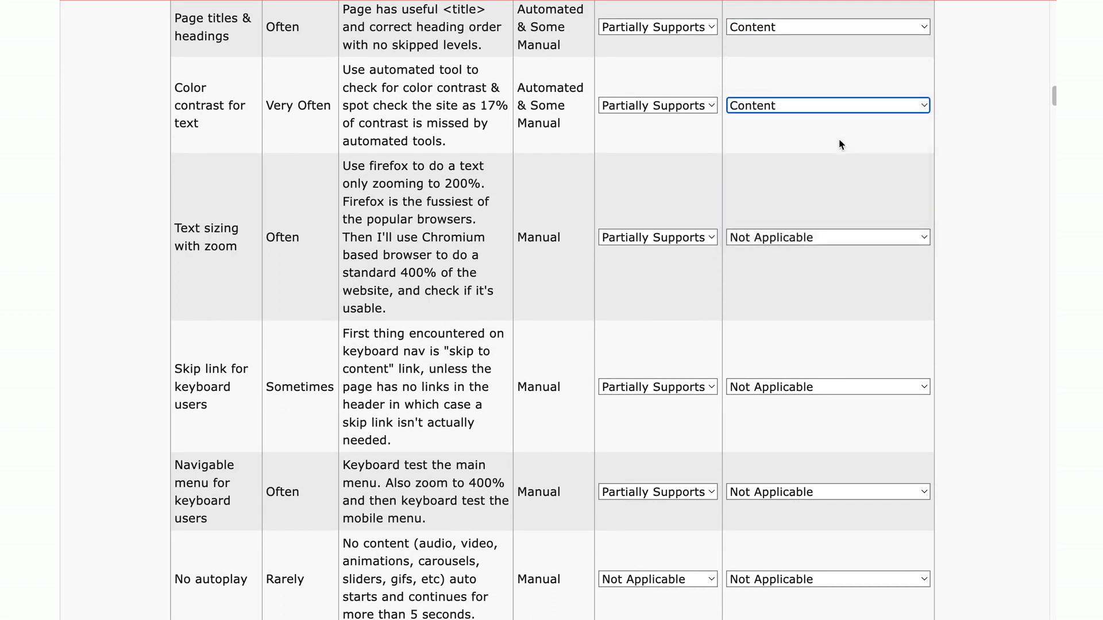
scroll(821, 142, down, 2)
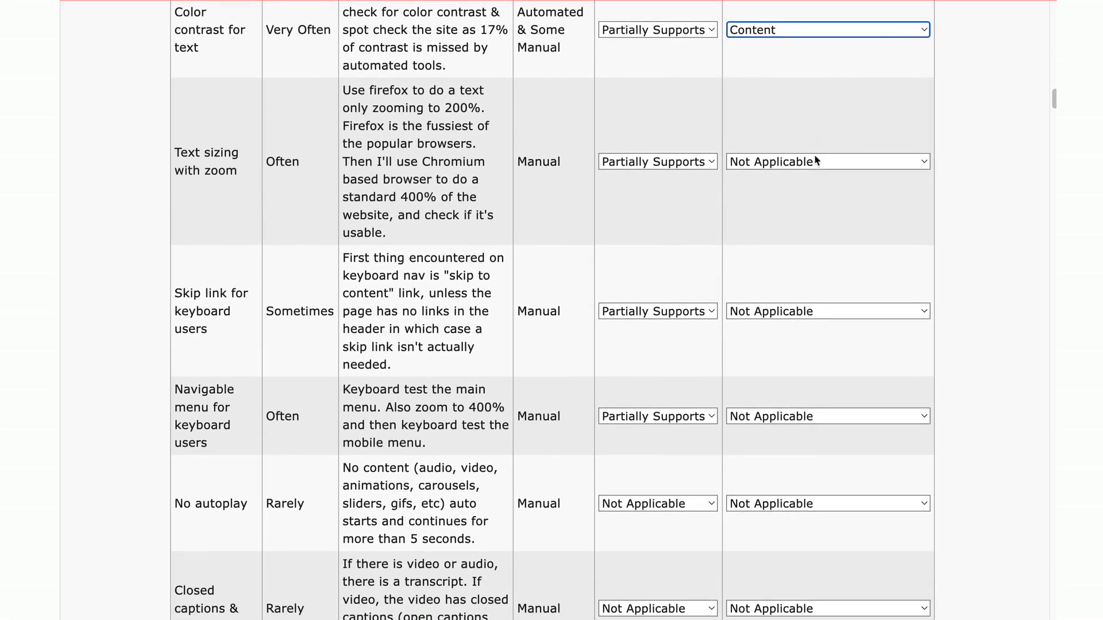
click(854, 163)
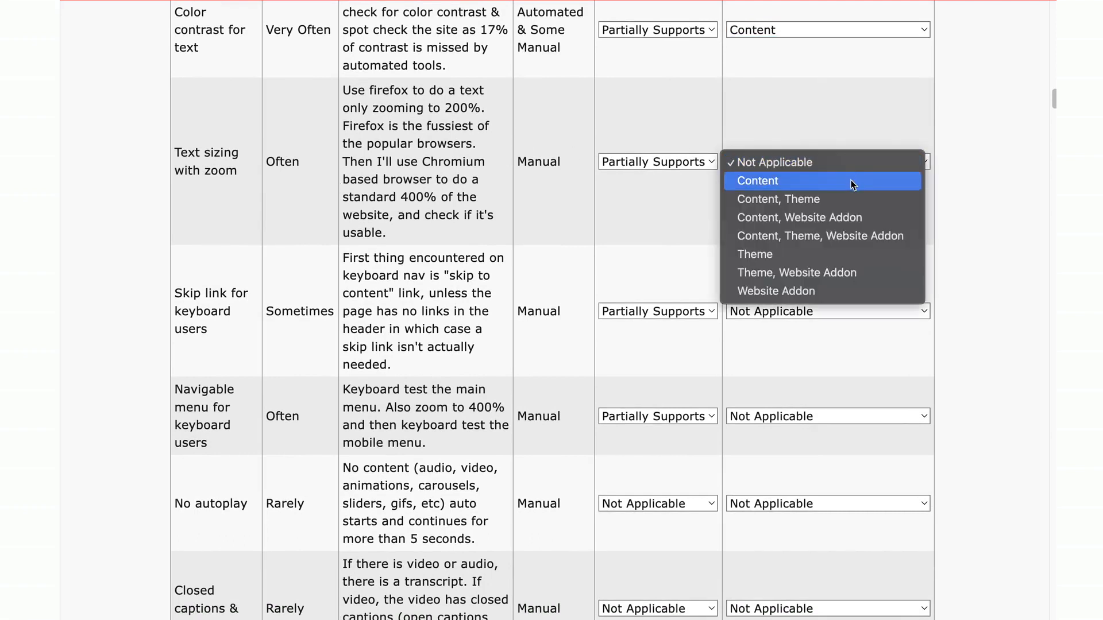
click(853, 253)
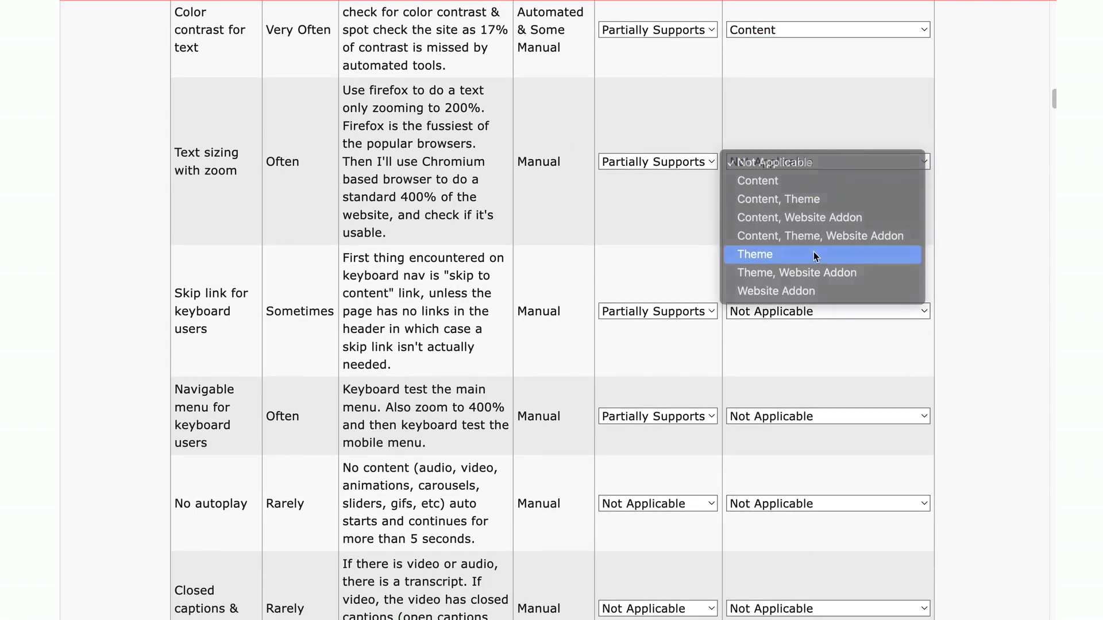
Step: Set the issue source to Theme for both the skip link and the navigable menu criteria for keyboard users
scroll(829, 165, down, 3)
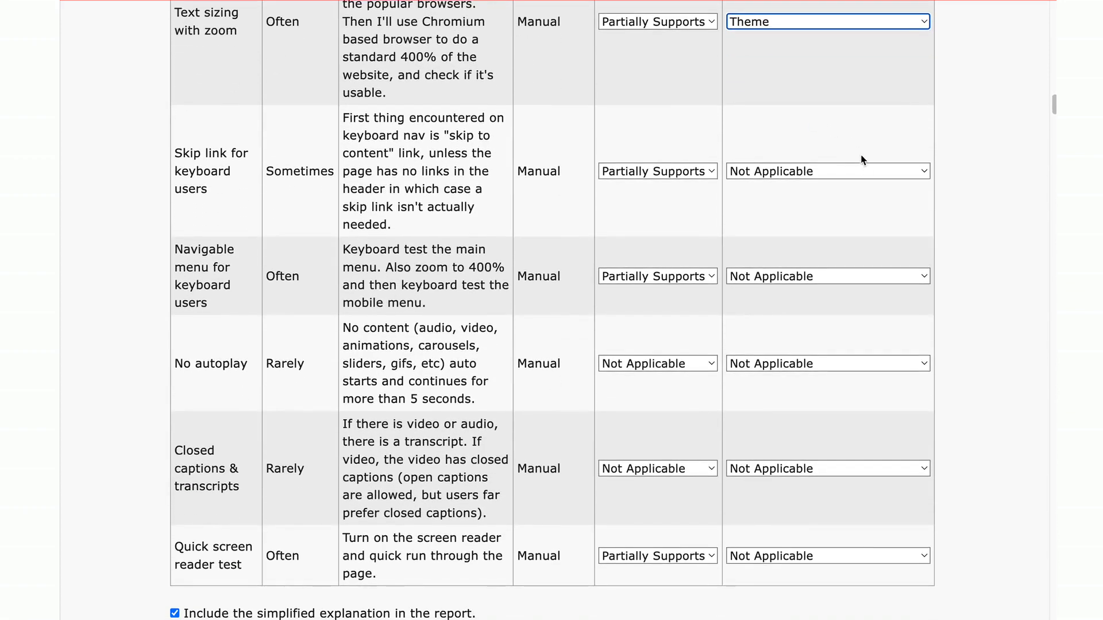
click(848, 172)
click(790, 263)
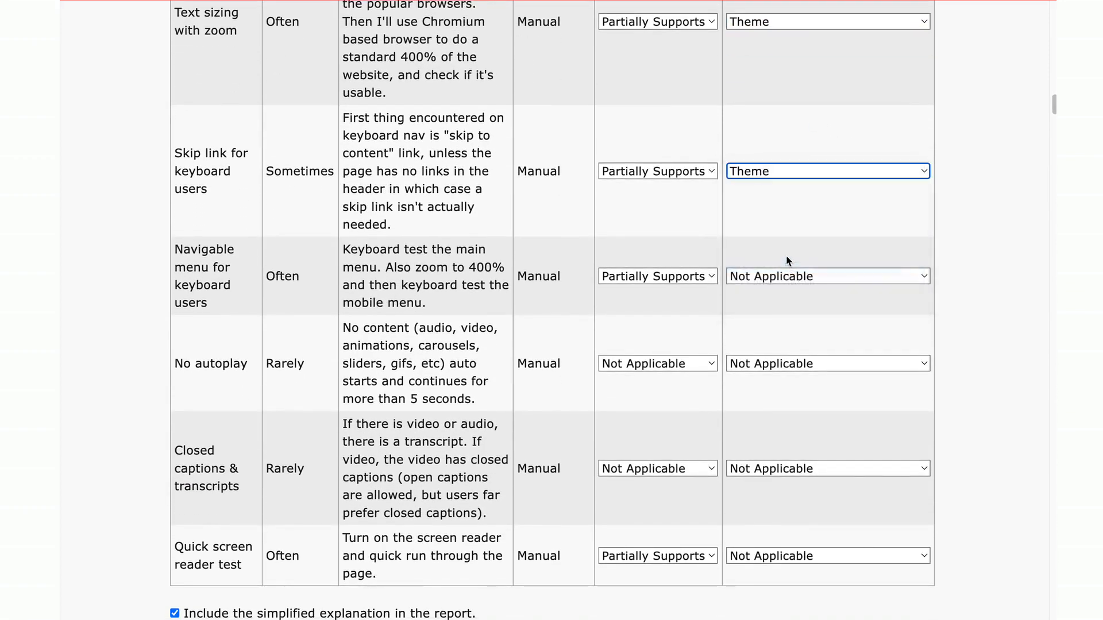
scroll(810, 216, down, 2)
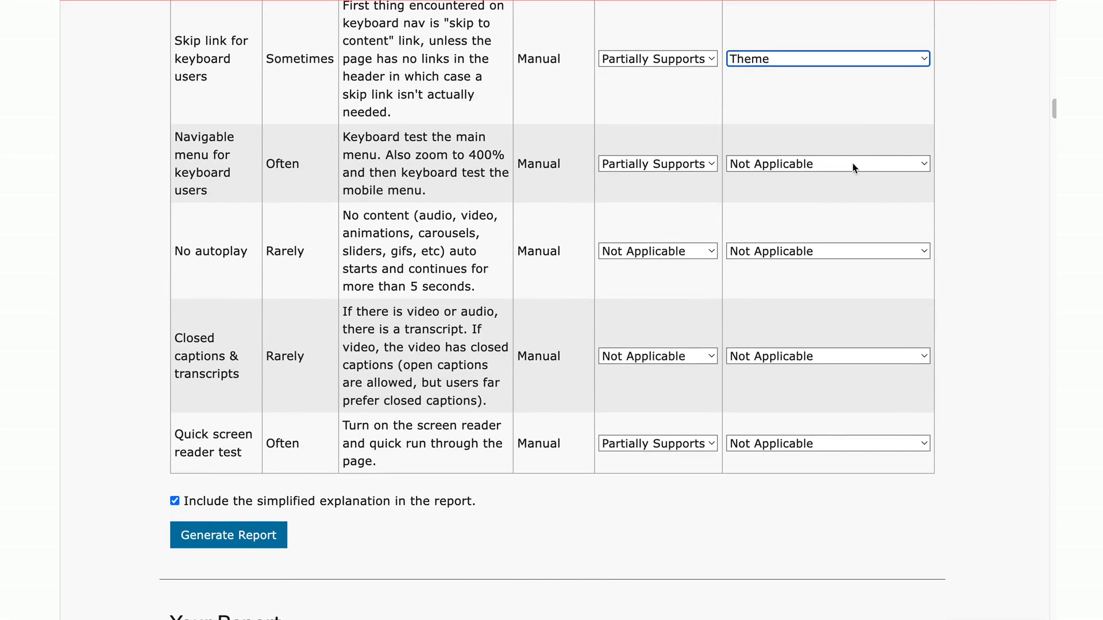
click(845, 167)
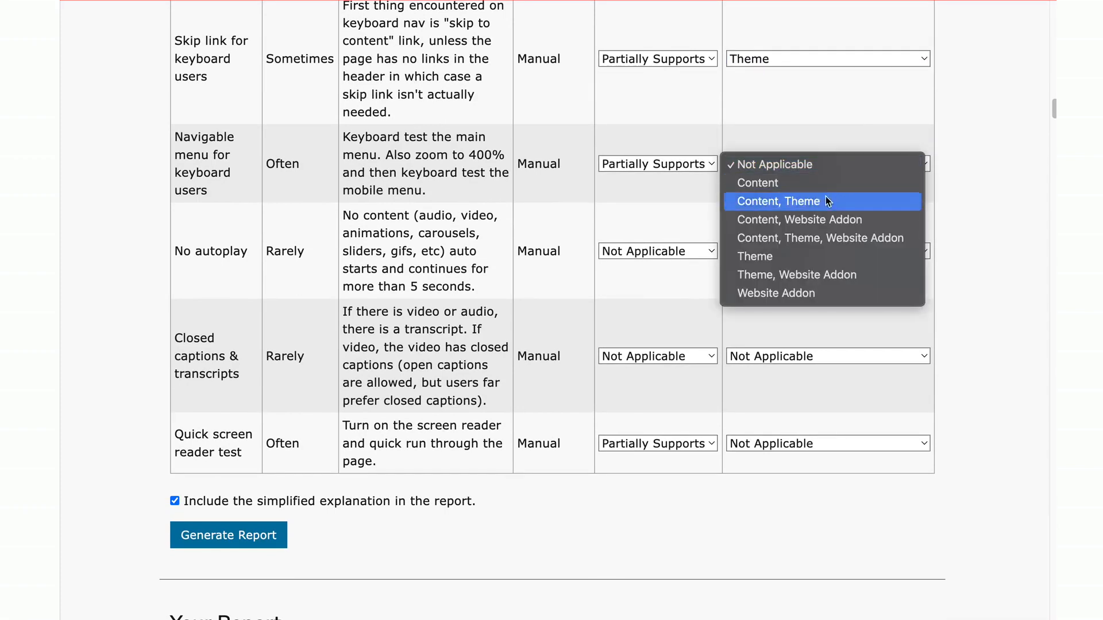
click(806, 259)
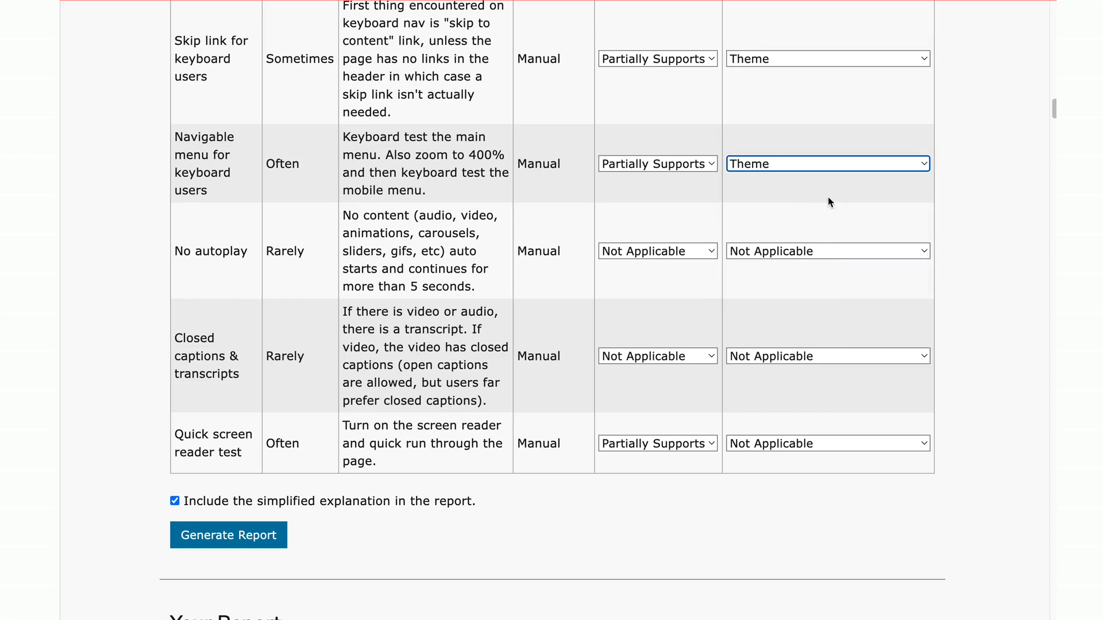
Step: Set the issue source to Content for both the No autoplay and the Closed captions & transcripts criteria
scroll(857, 206, down, 3)
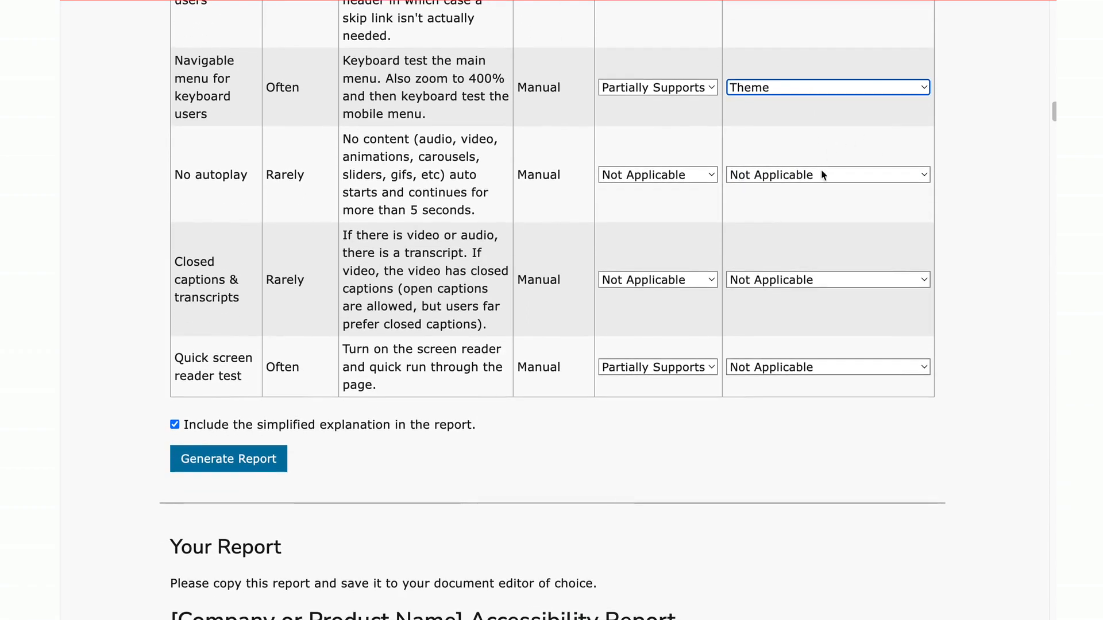
click(830, 179)
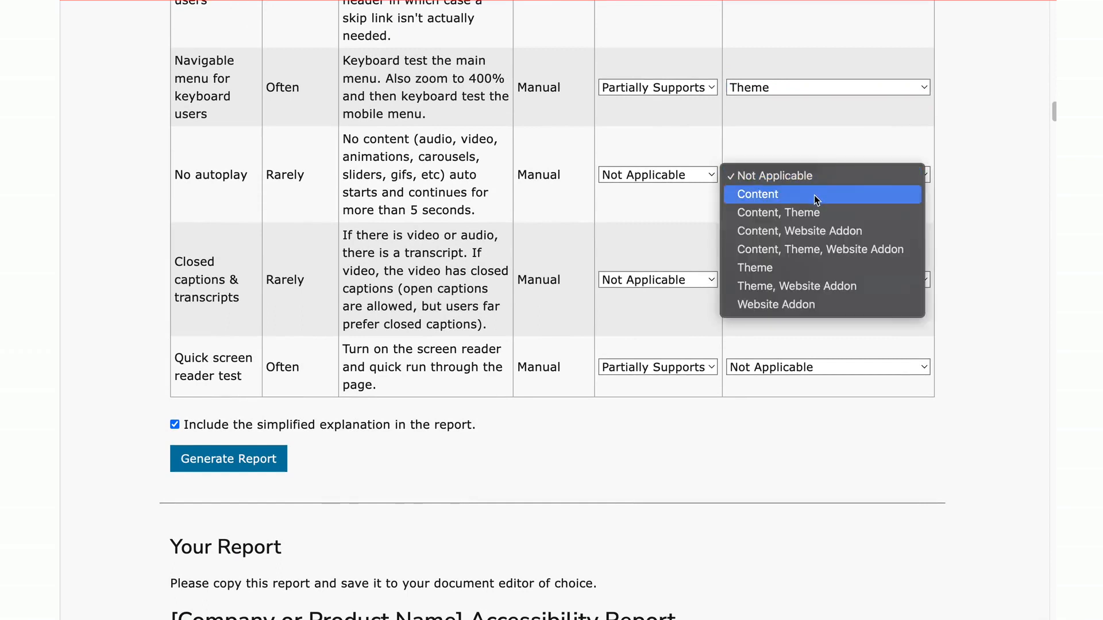
click(816, 198)
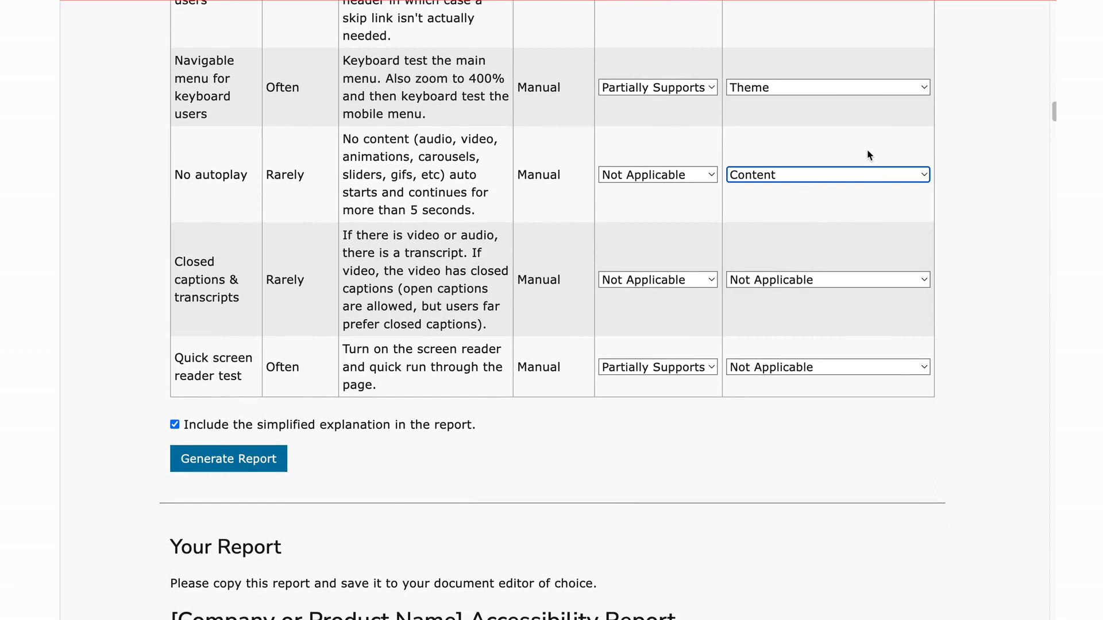
click(829, 282)
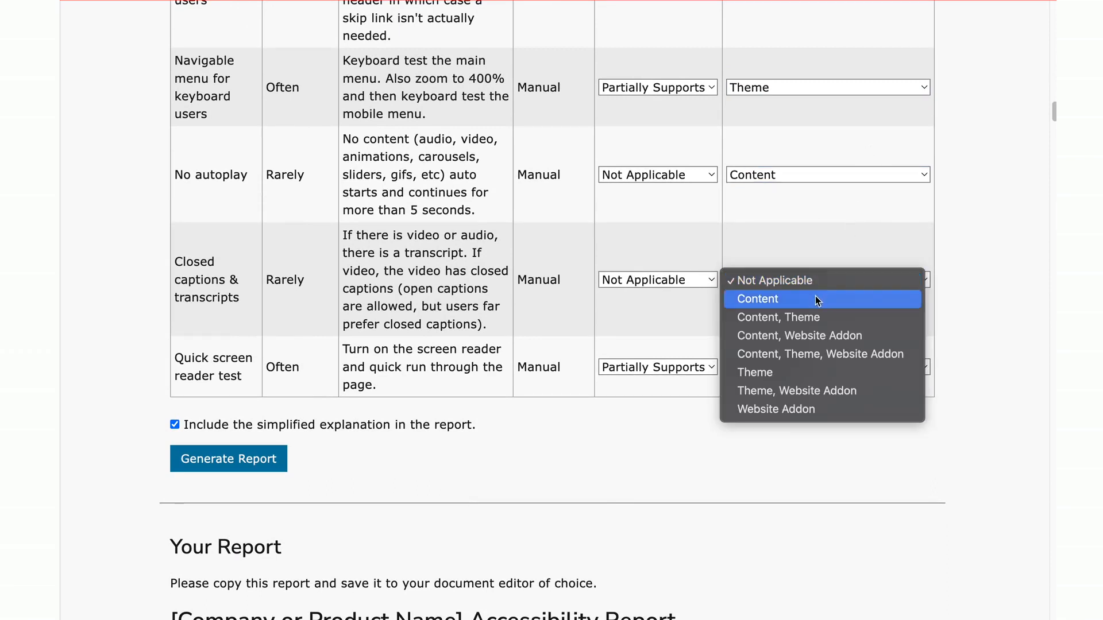
click(815, 299)
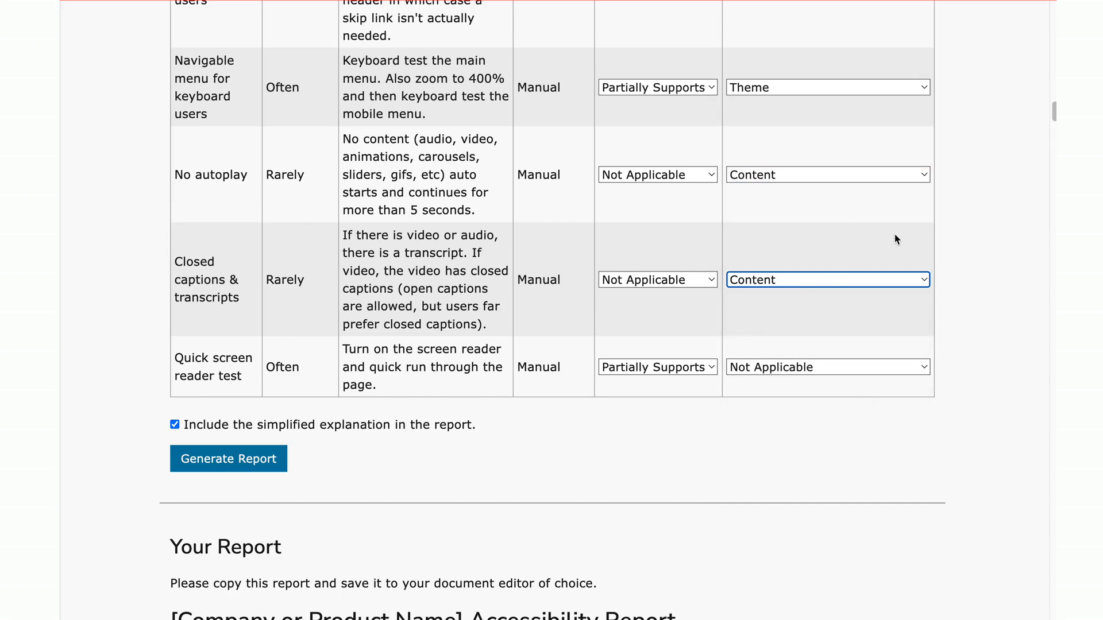
Step: Set the issue source of Quick screen reader test to Content and generate the report
scroll(903, 215, down, 1)
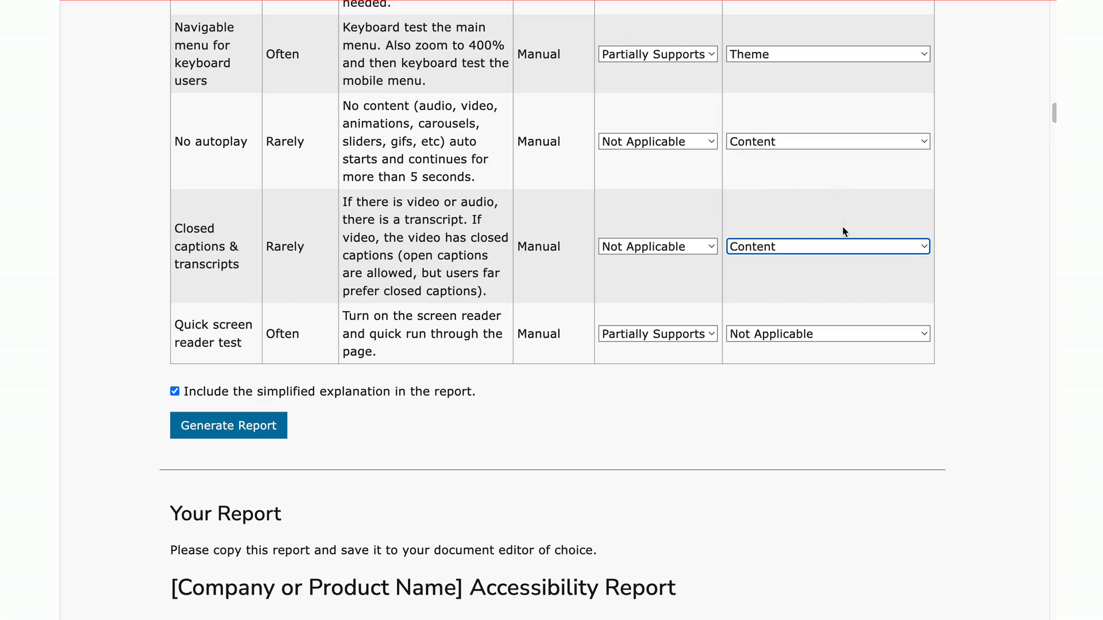
click(826, 334)
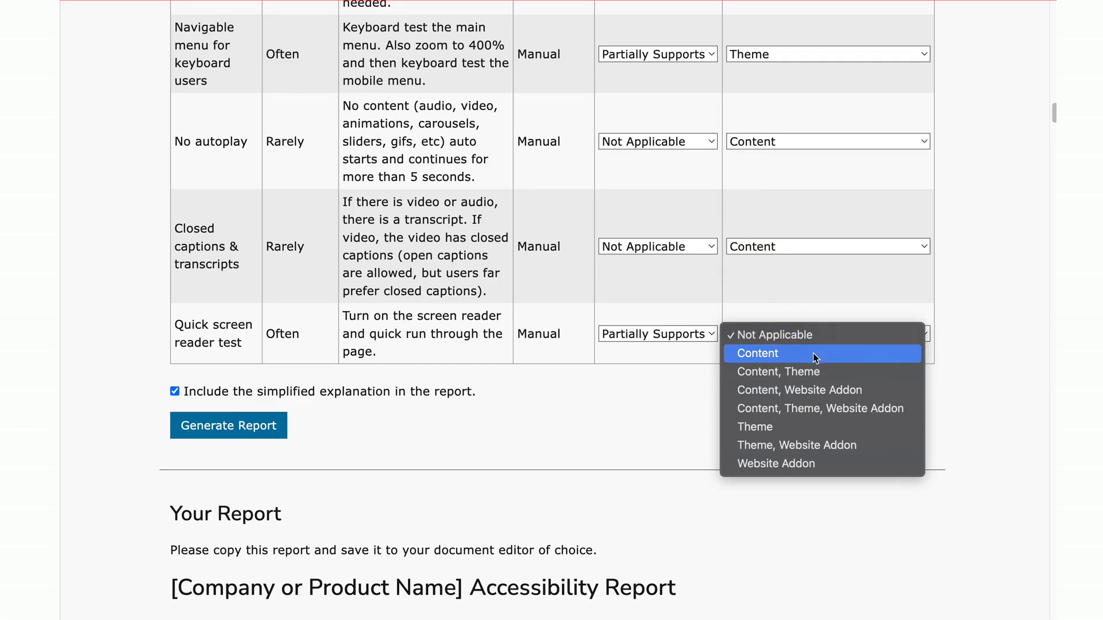
click(812, 353)
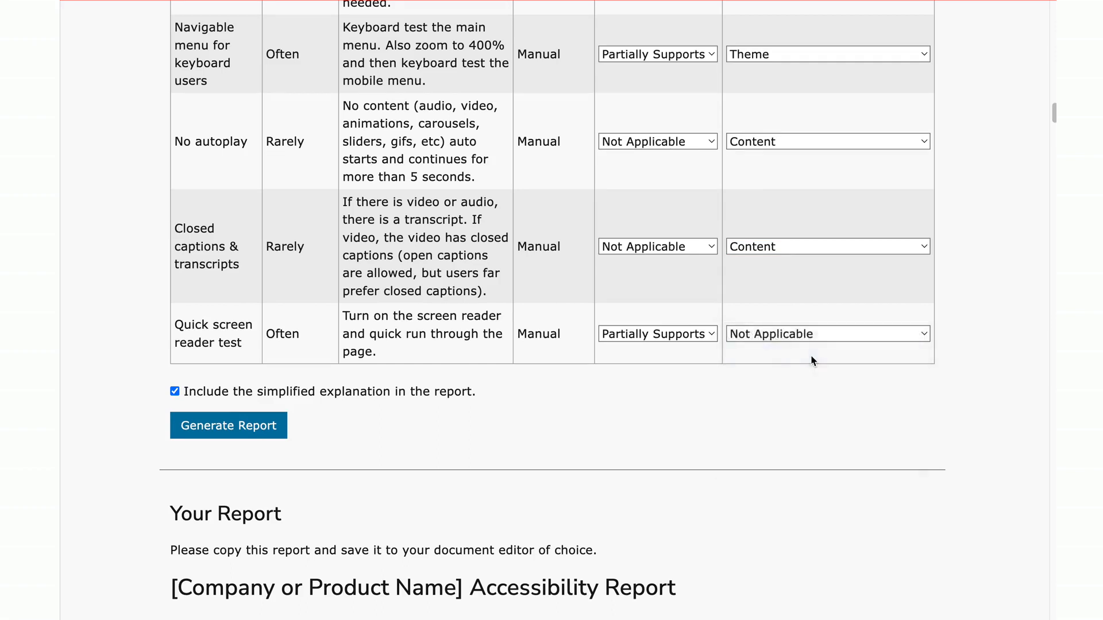
click(254, 431)
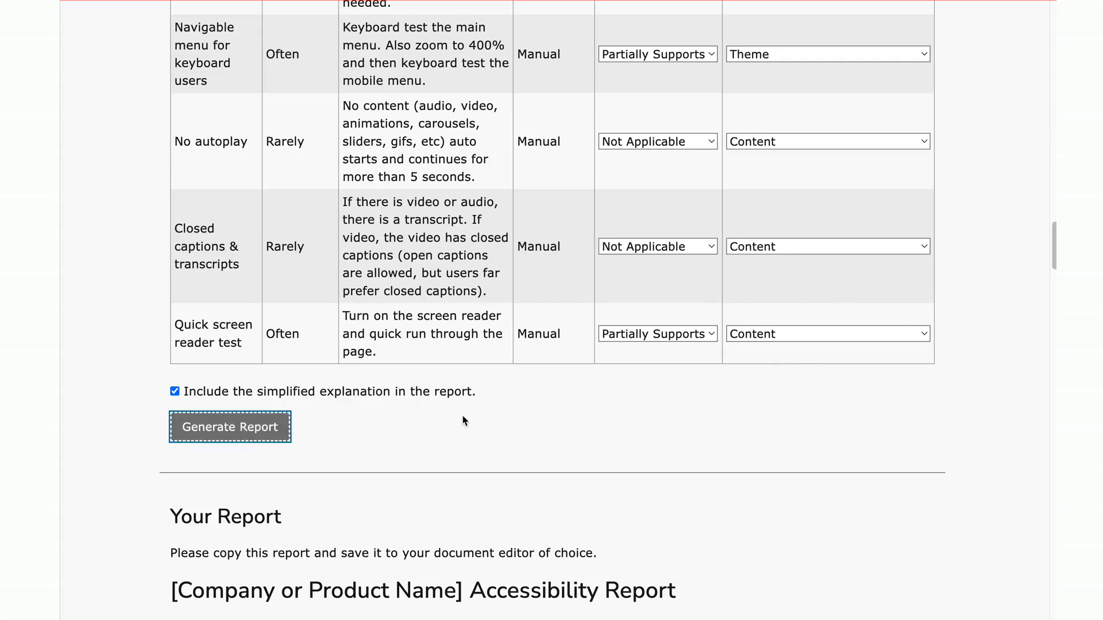
Step: Review the report's testing summary and detailed notes, highlighting the Partially Supports line and the Notes label under Accessibility Statement
scroll(463, 419, down, 7)
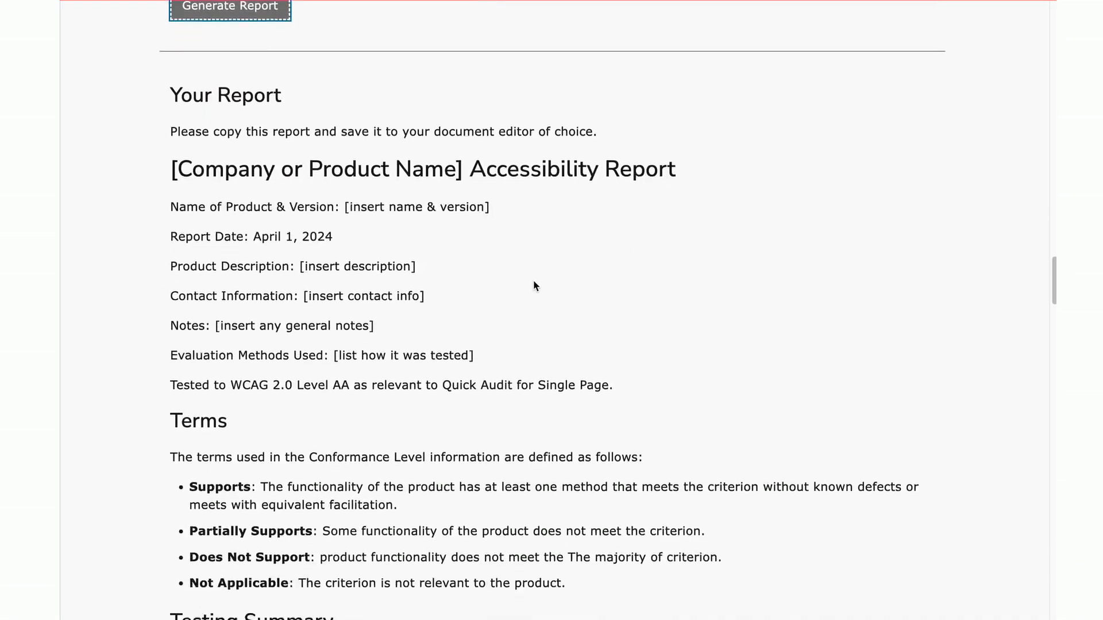
scroll(534, 286, down, 10)
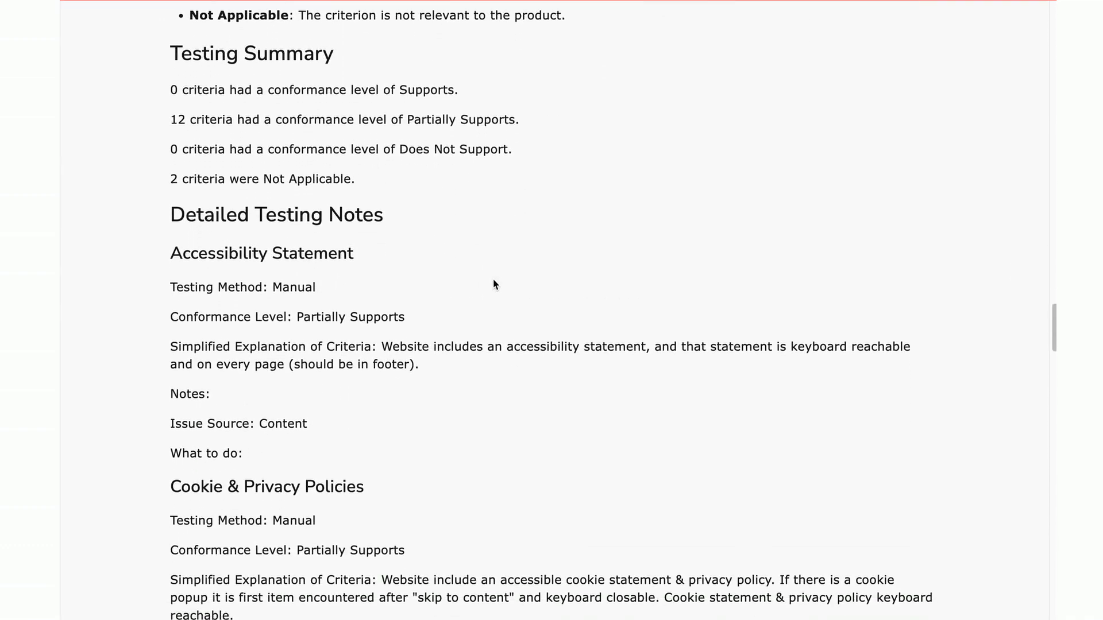
drag(171, 115, 531, 122)
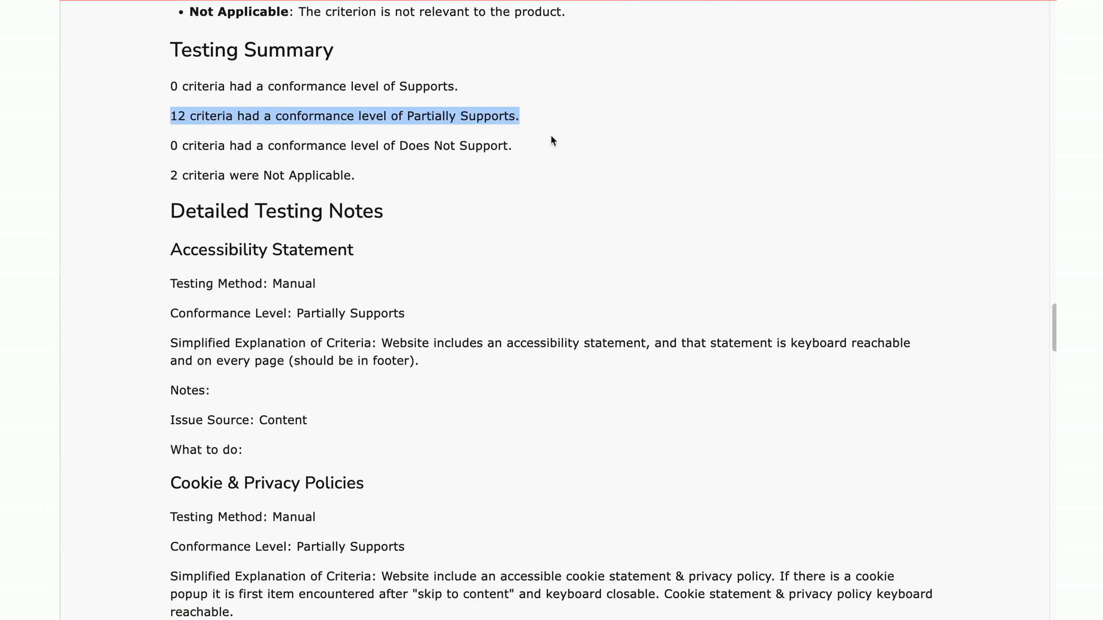
scroll(200, 155, down, 2)
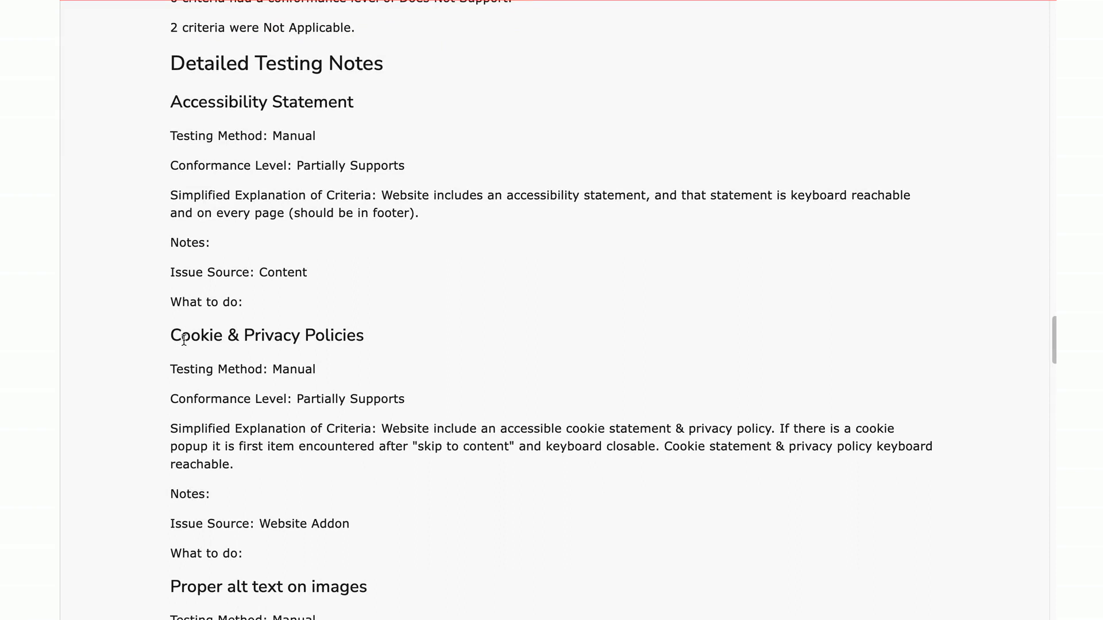
drag(168, 243, 209, 242)
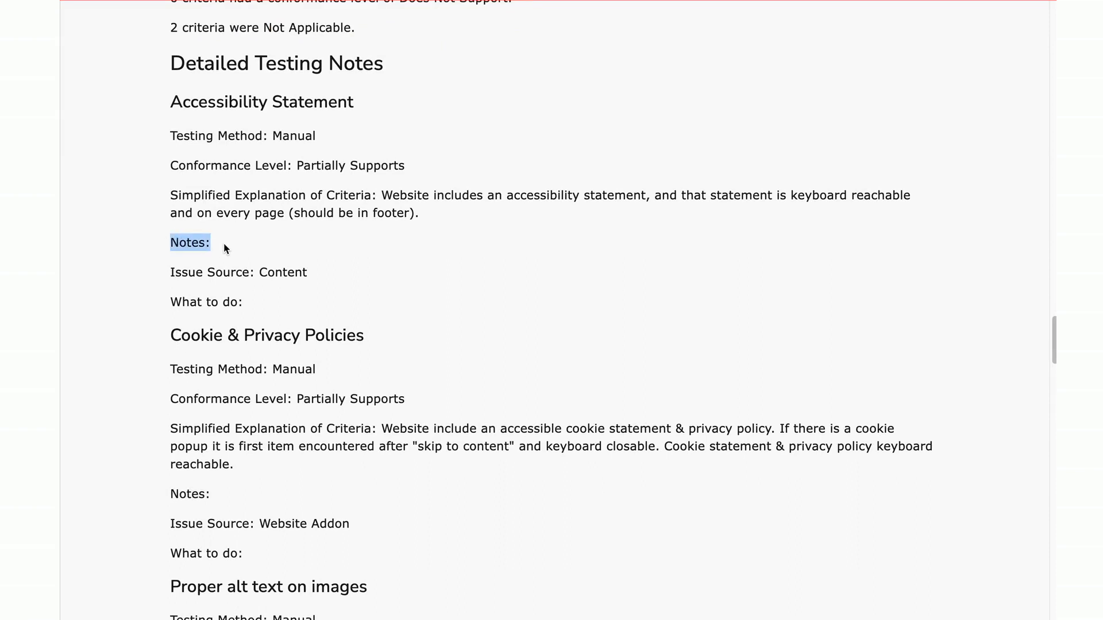
click(230, 250)
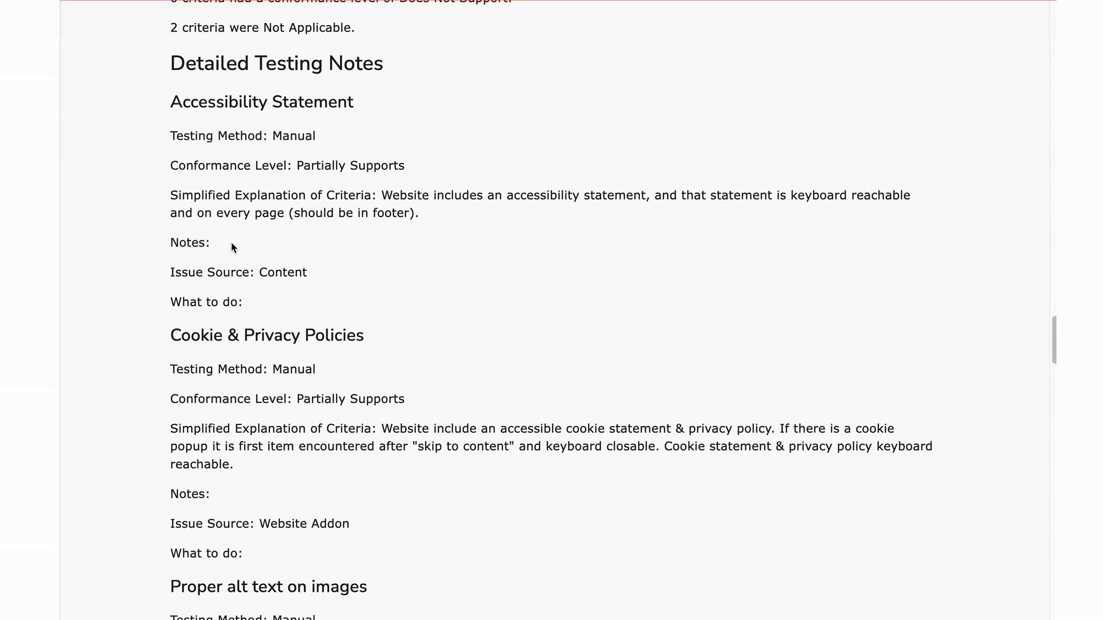